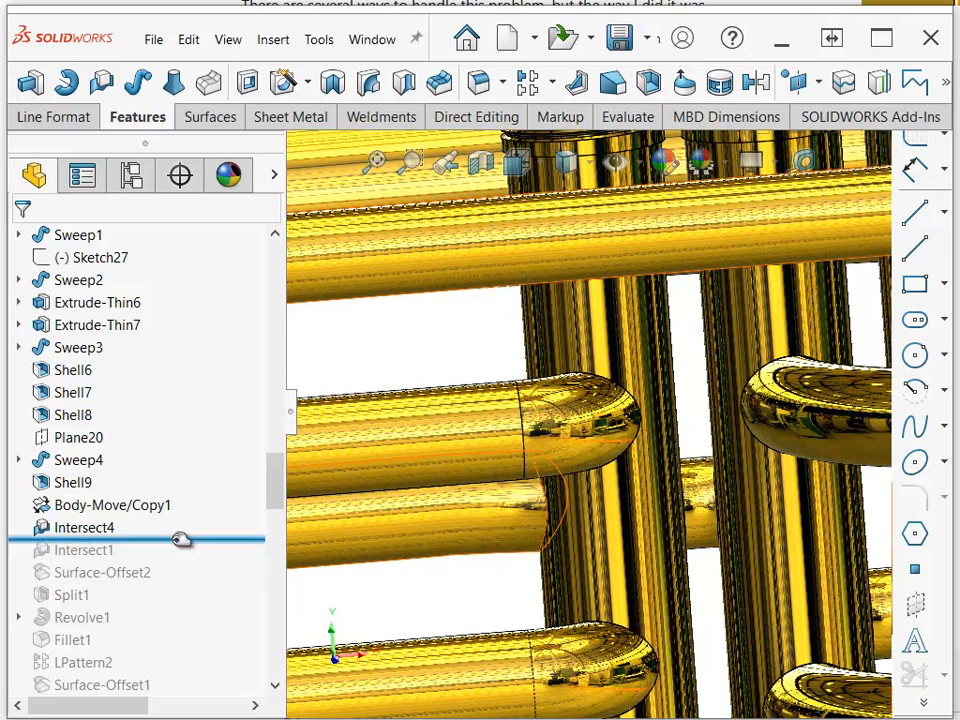
Roll the model back to just after Body-Move/Copy1 and inspect where the Sweep2 bend protrudes into the valve casing
drag(176, 542, 167, 519)
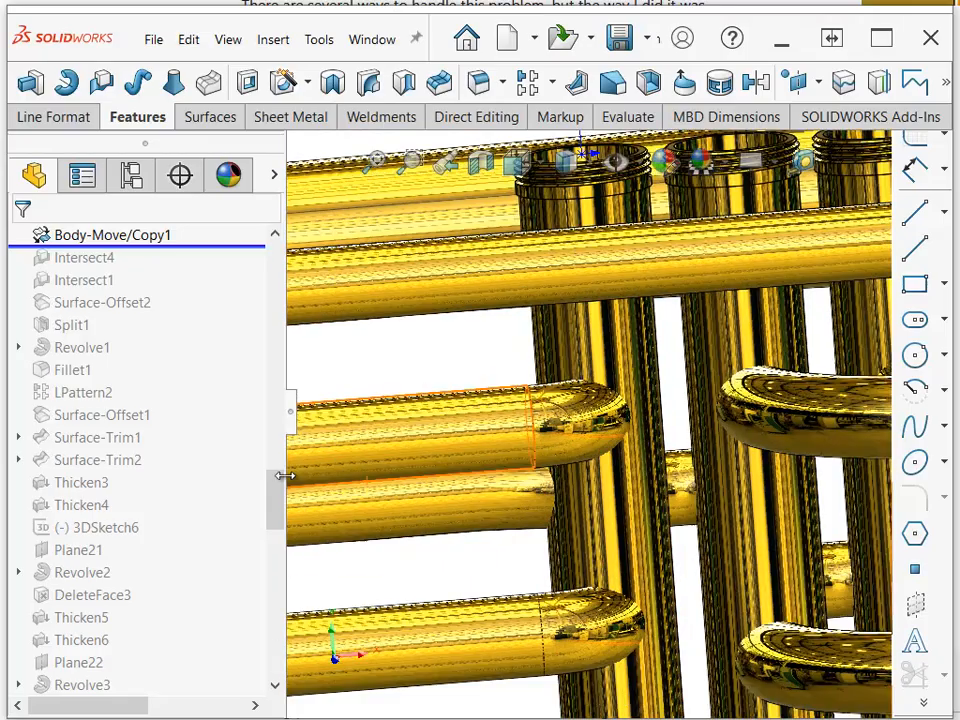
drag(279, 489, 274, 446)
scroll(605, 418, down, 3)
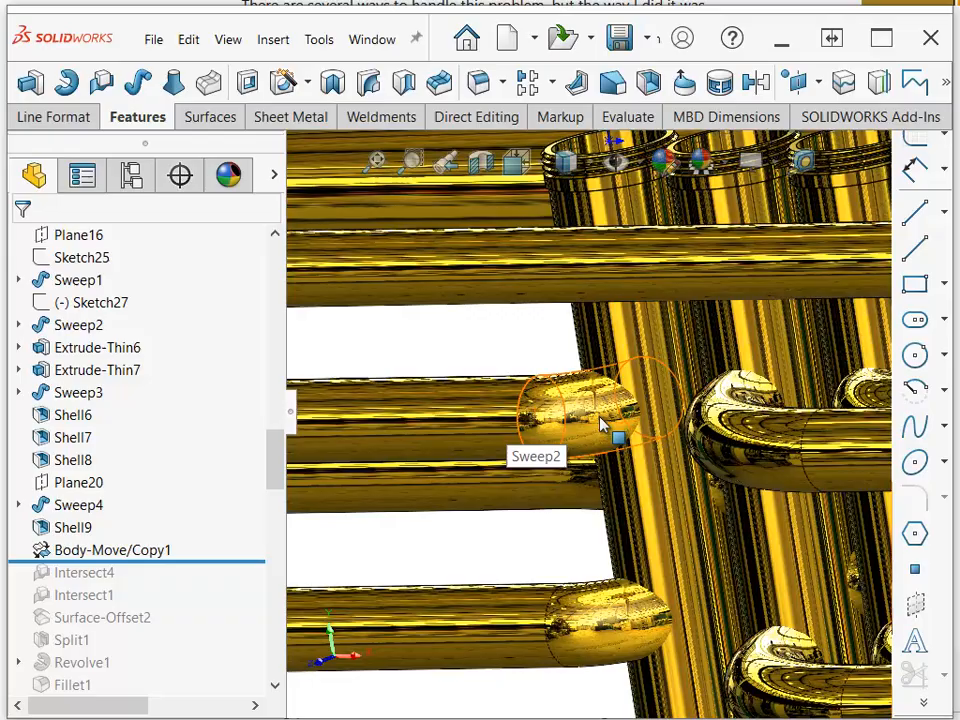
click(601, 423)
middle_drag(601, 423, 604, 383)
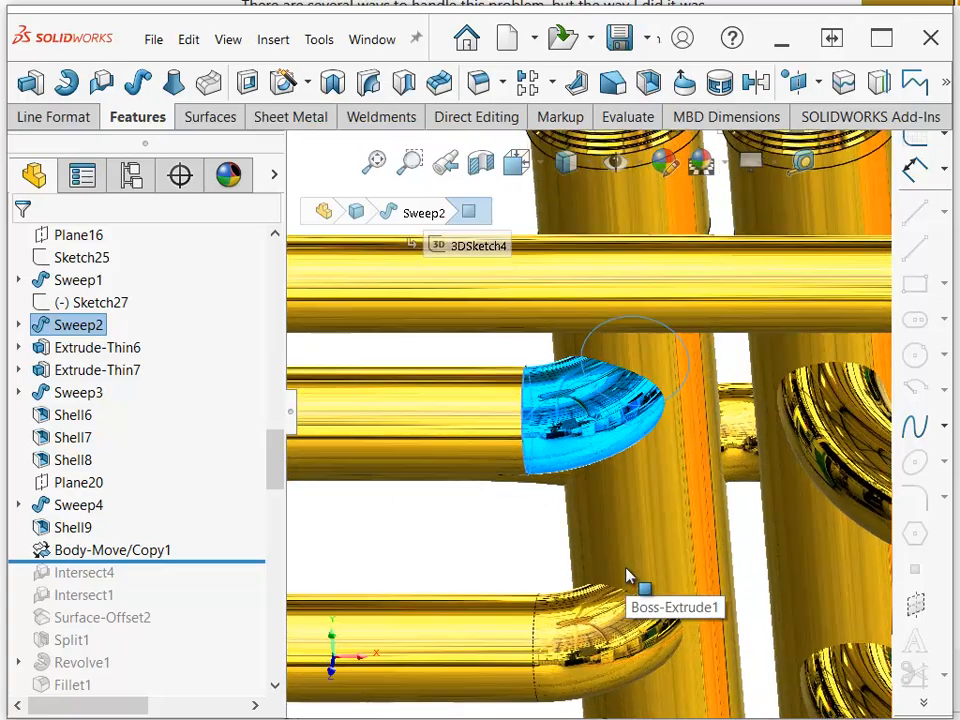
middle_drag(630, 574, 641, 502)
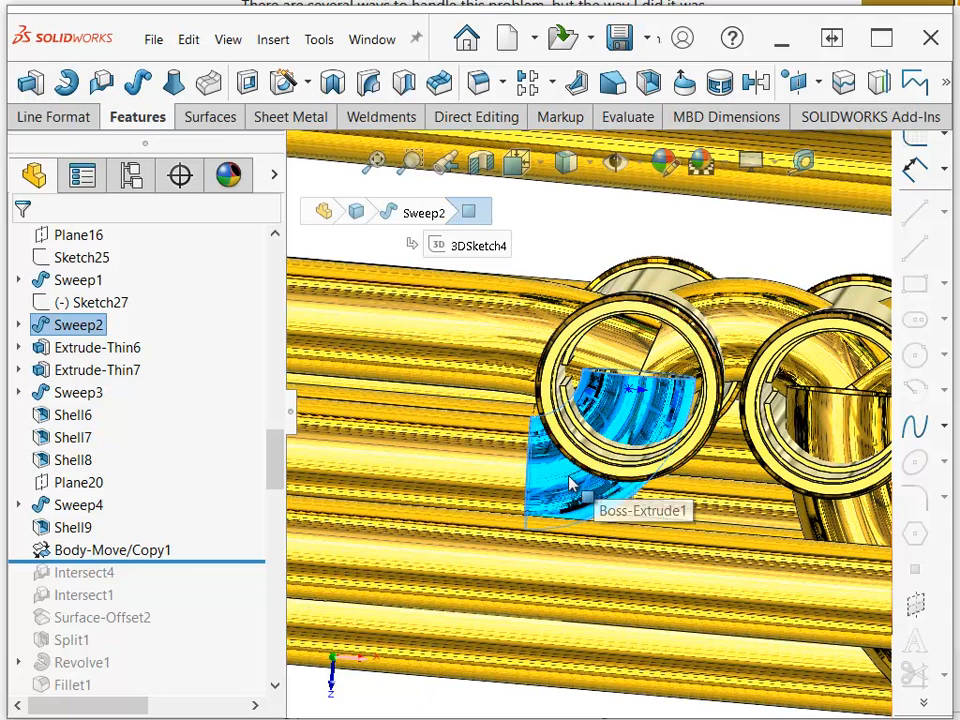
click(765, 246)
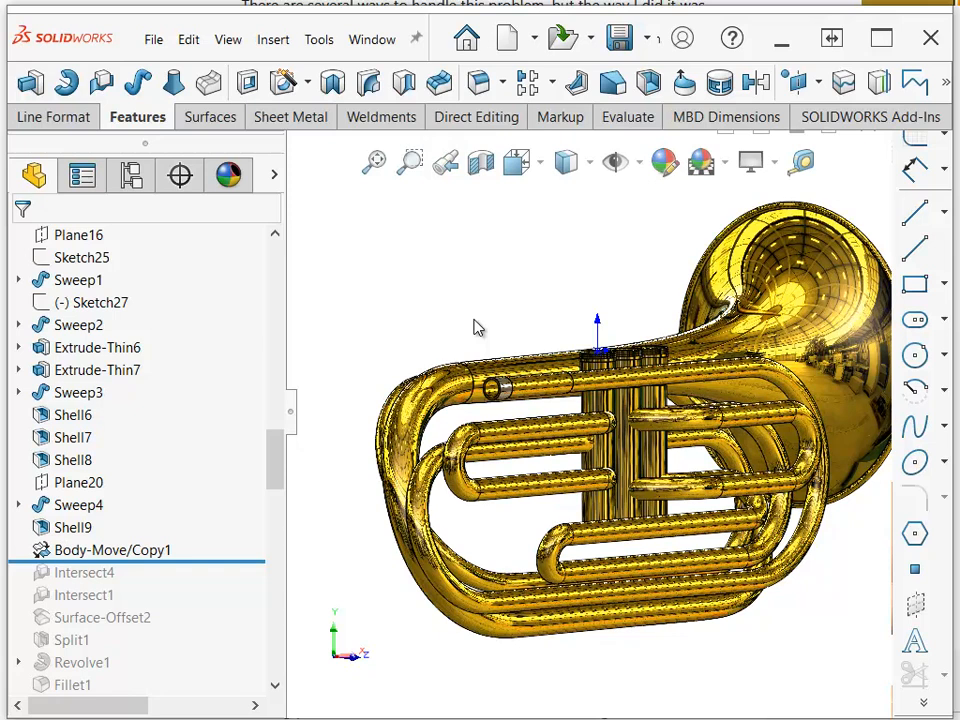
Start an Intersect feature and select the bell body Combine1, the Extrude-Thin7 tubing and the three valve casings
click(101, 86)
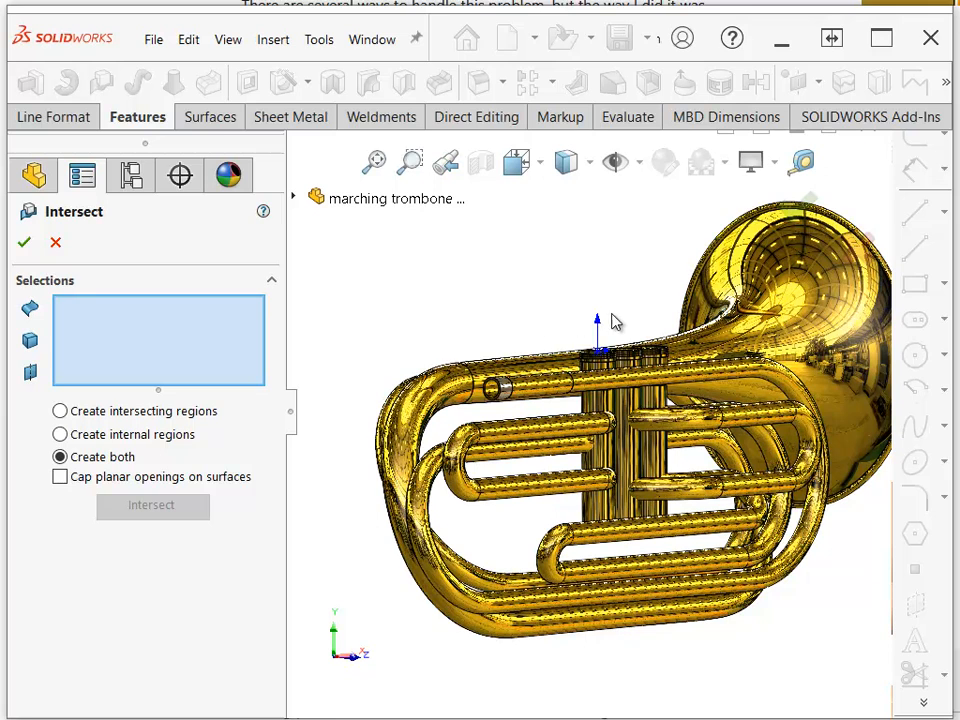
click(790, 316)
middle_drag(788, 311, 684, 393)
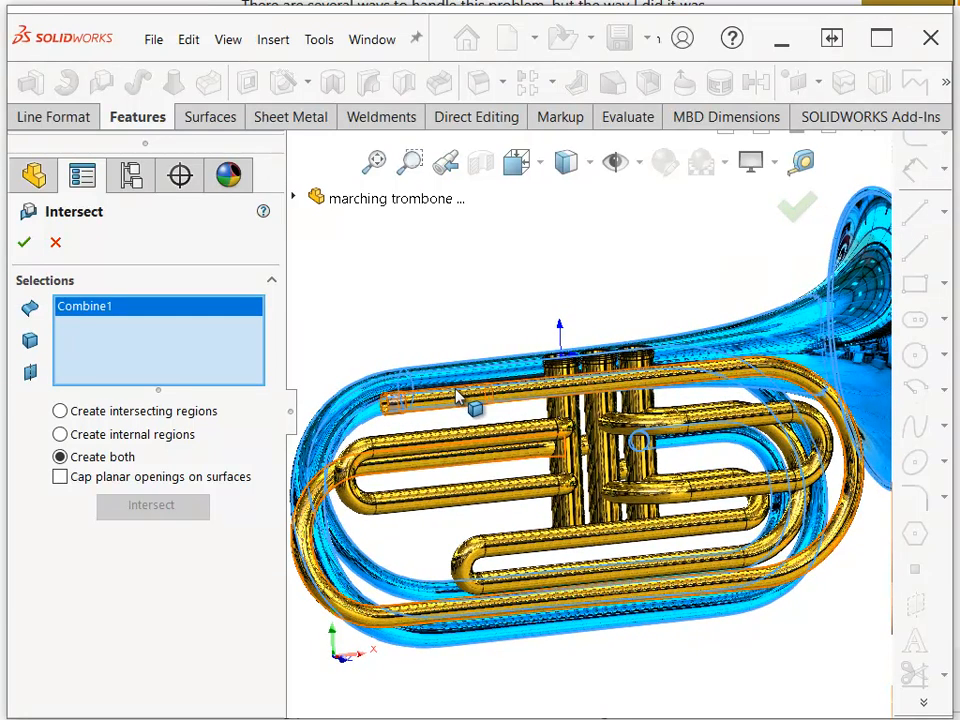
click(467, 402)
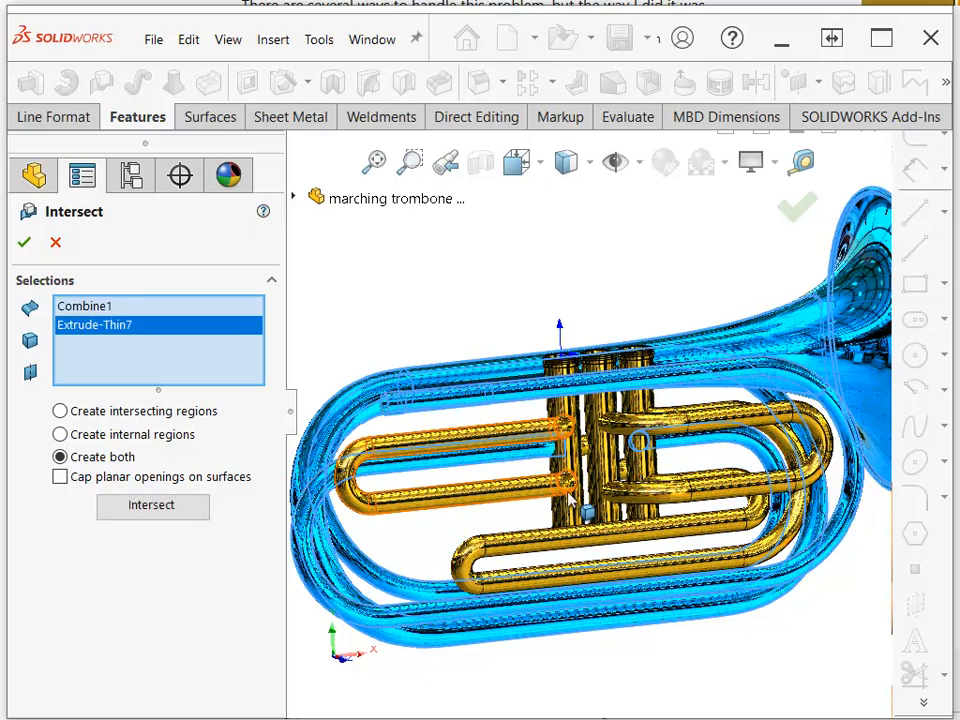
click(577, 424)
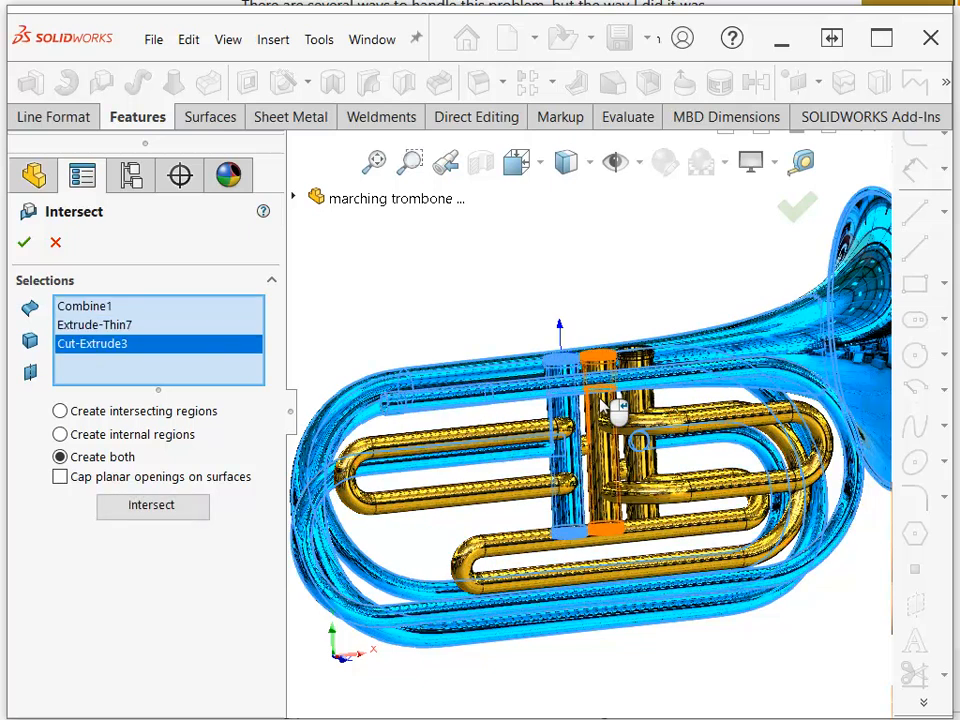
click(605, 405)
click(645, 402)
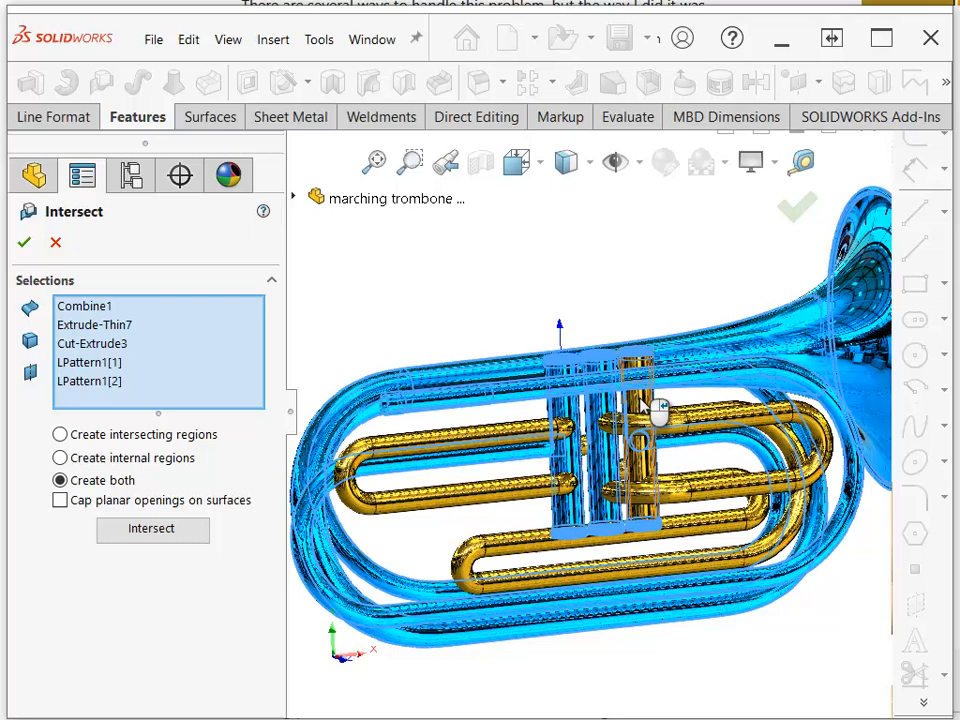
Add the slide tubes Shell8, Shell7 and Shell6 and the two short connectors between the valves to the intersect selection
click(451, 445)
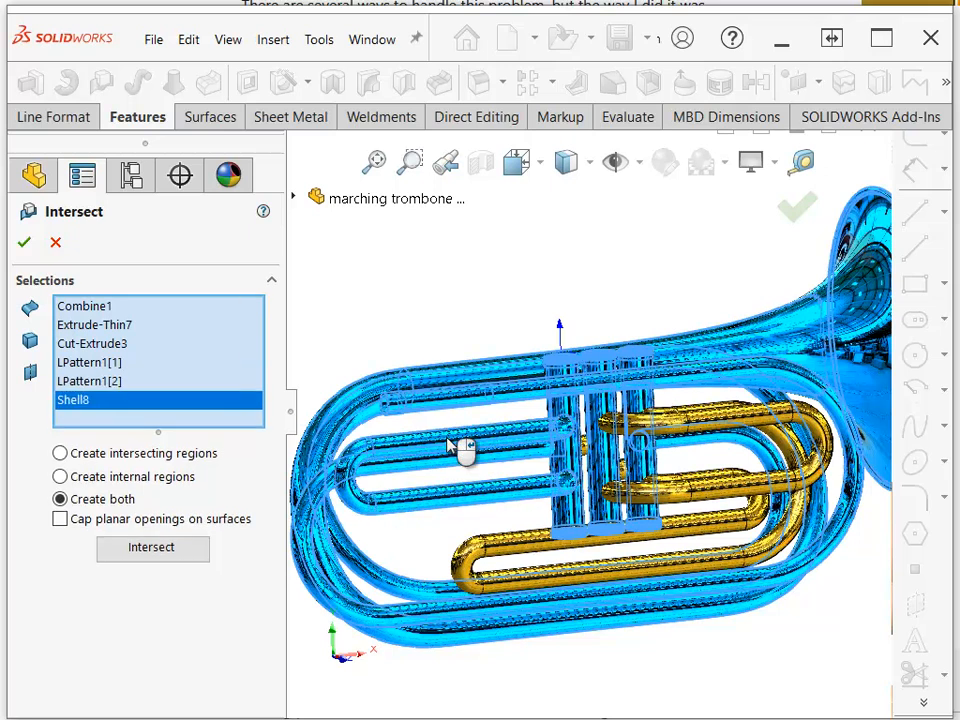
click(694, 468)
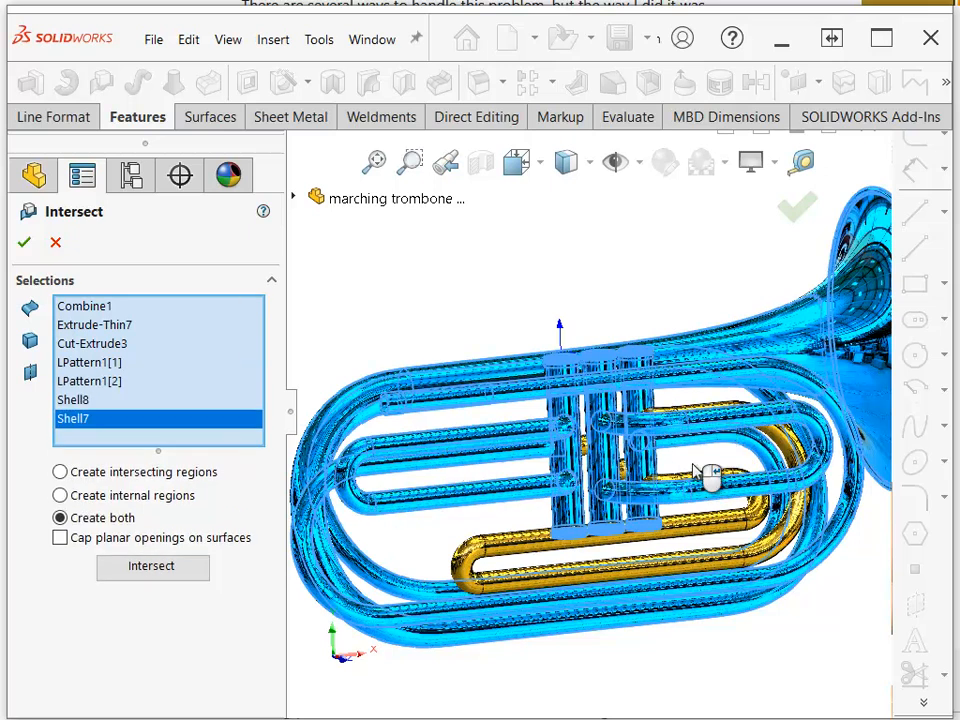
click(512, 545)
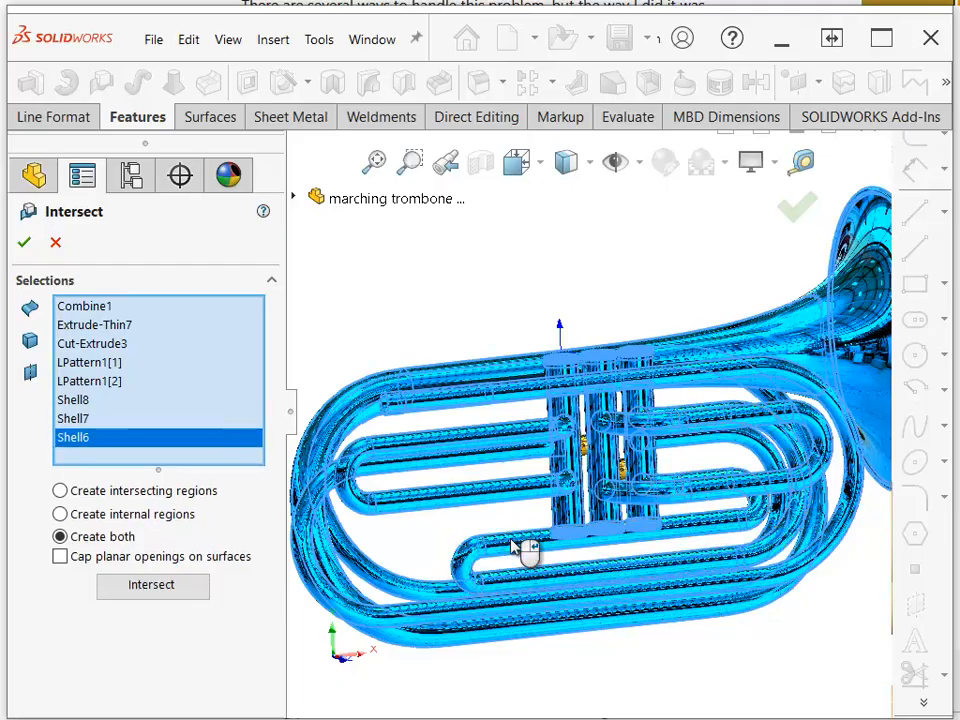
middle_drag(529, 557, 587, 517)
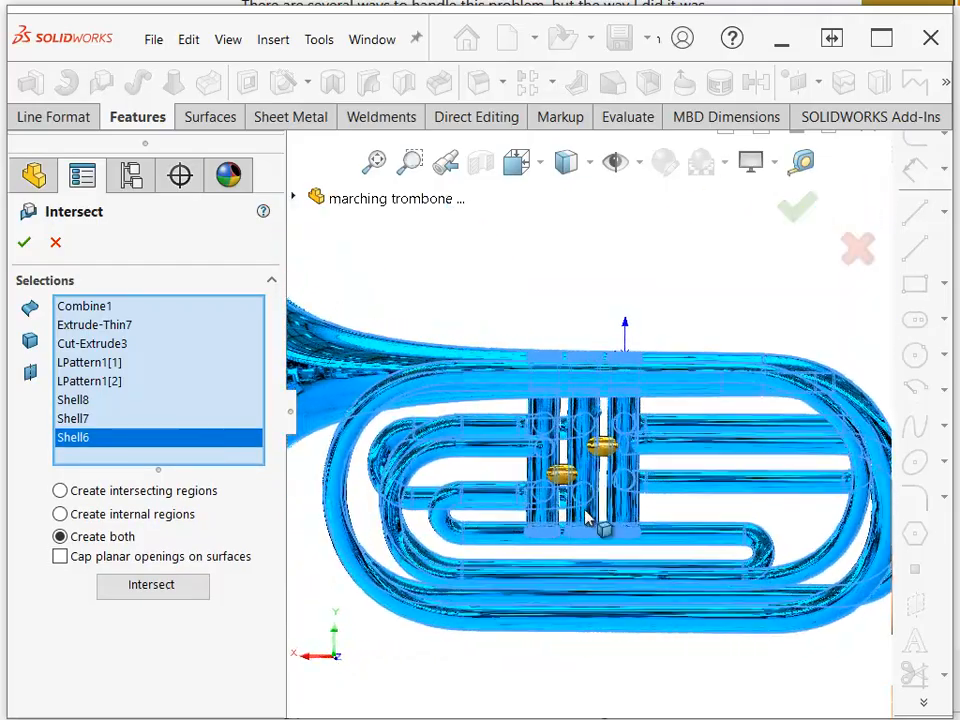
scroll(587, 517, down, 8)
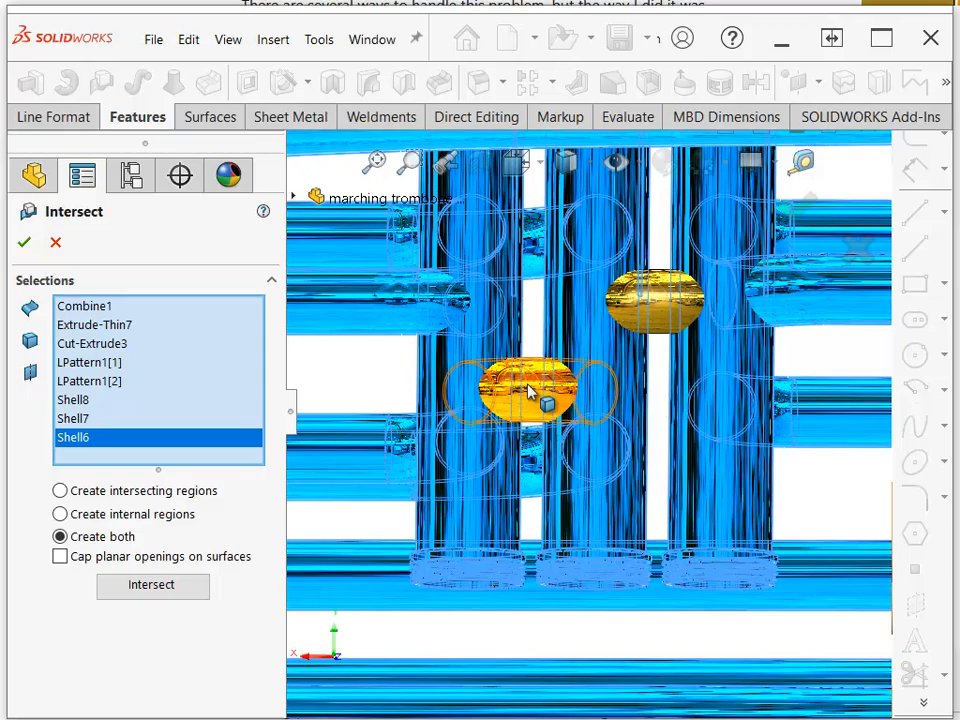
click(530, 390)
click(668, 312)
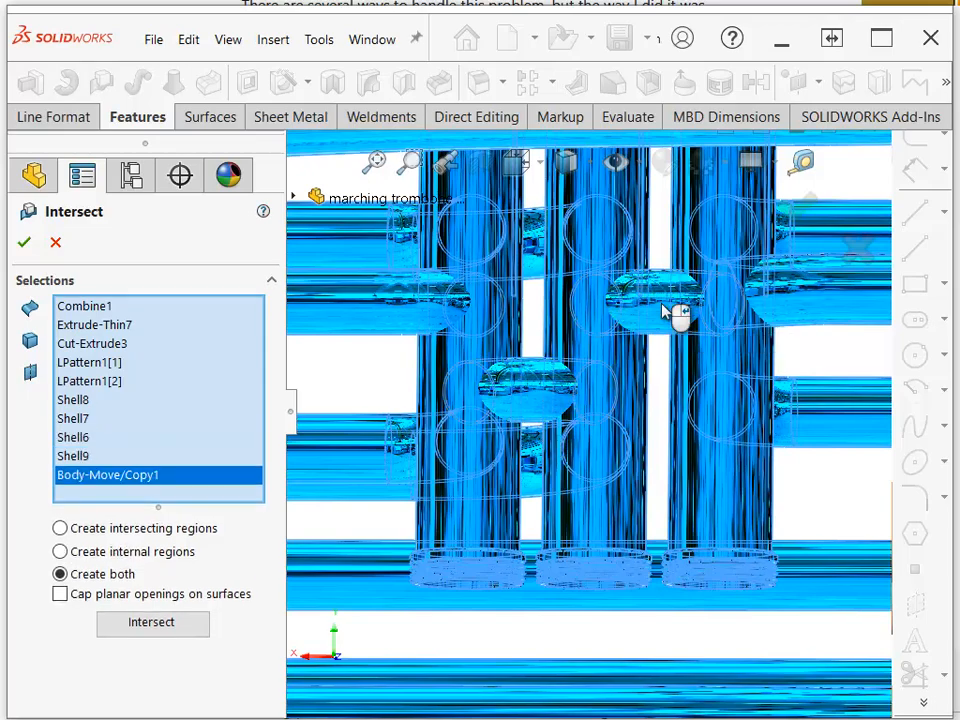
middle_drag(672, 316, 649, 403)
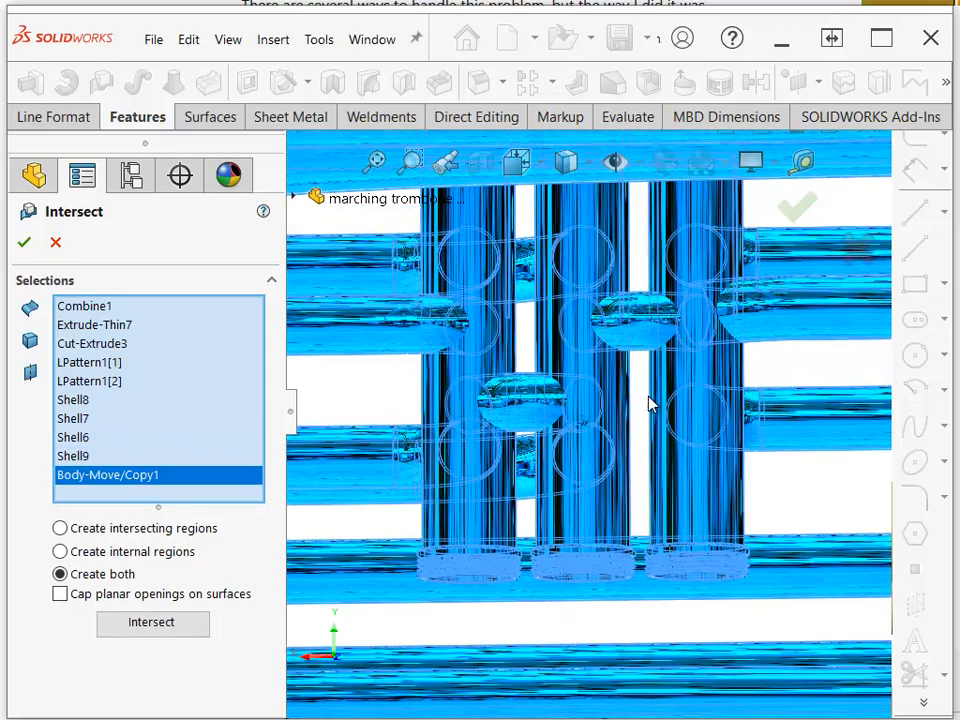
scroll(648, 403, up, 6)
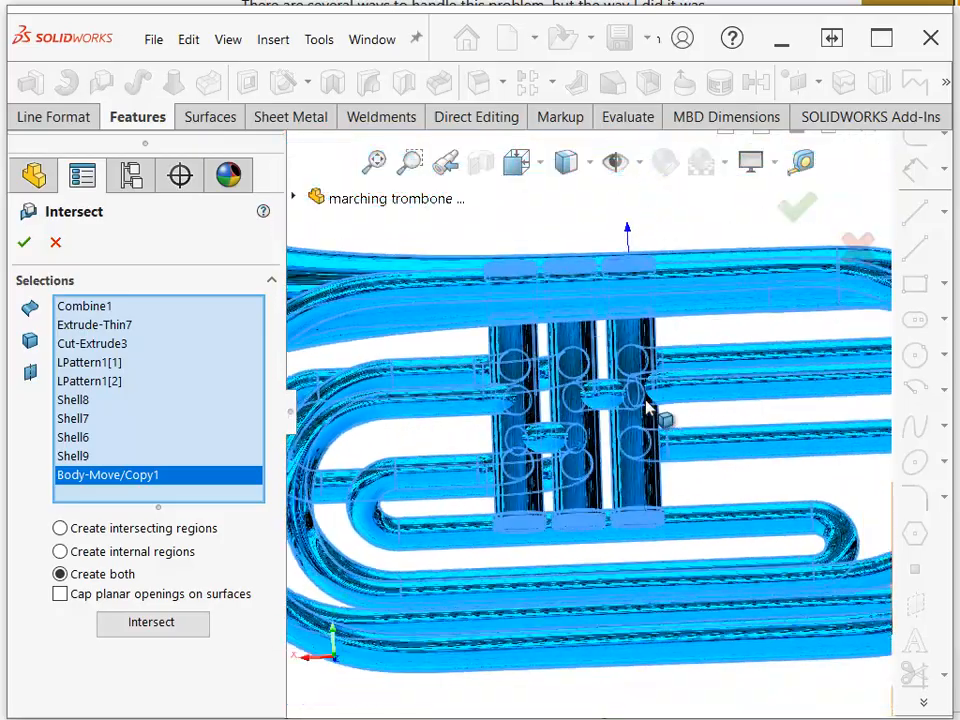
scroll(652, 410, up, 5)
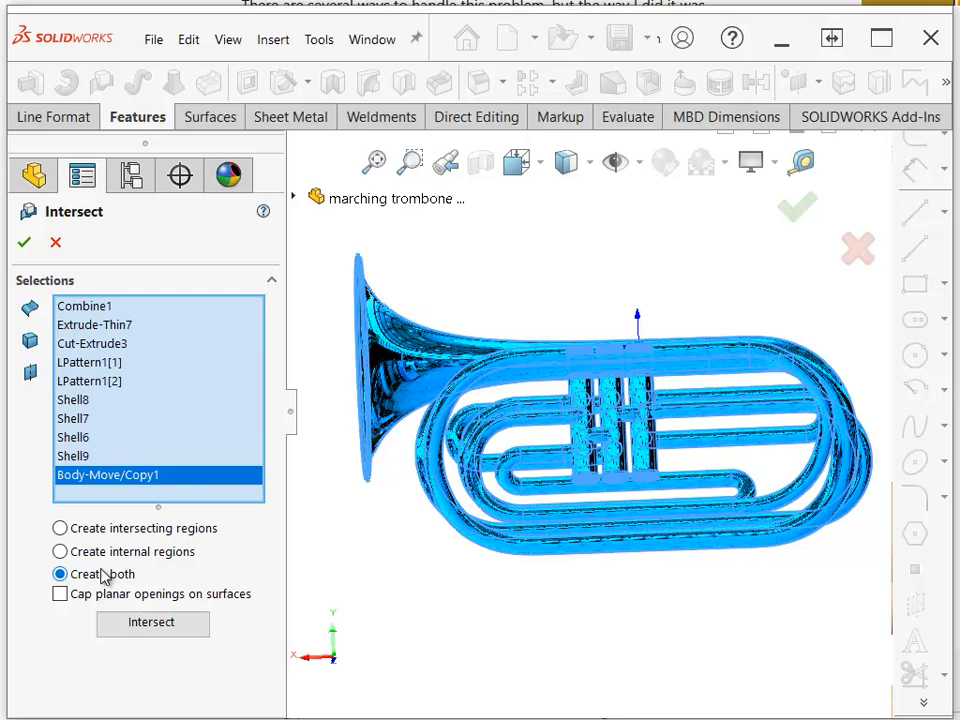
Compute the intersection with only intersecting regions created, and review the resulting region list
click(61, 528)
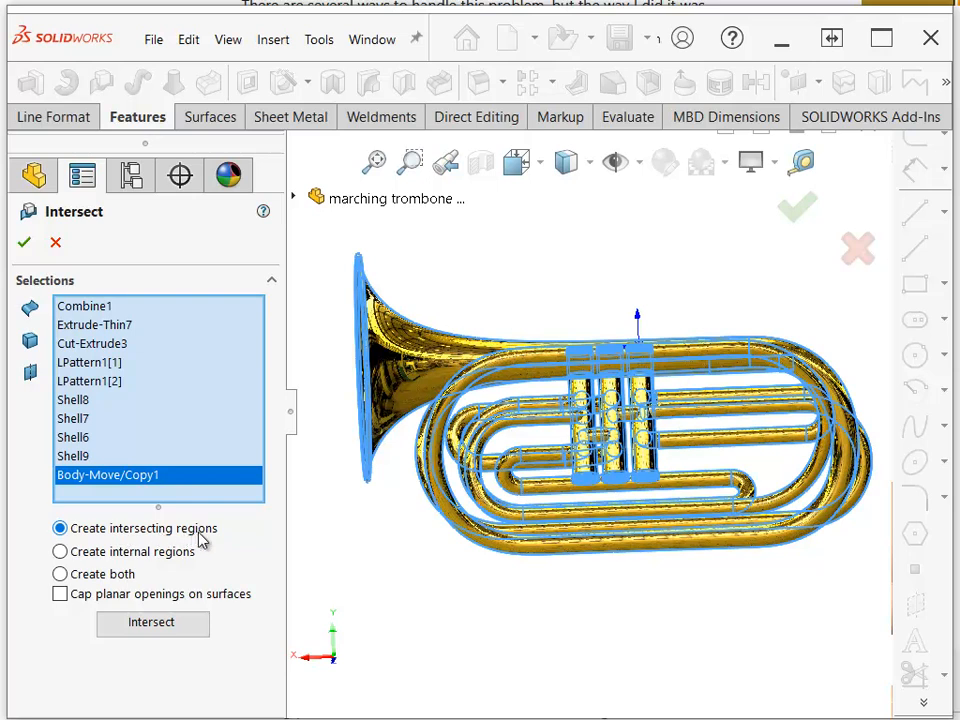
click(148, 622)
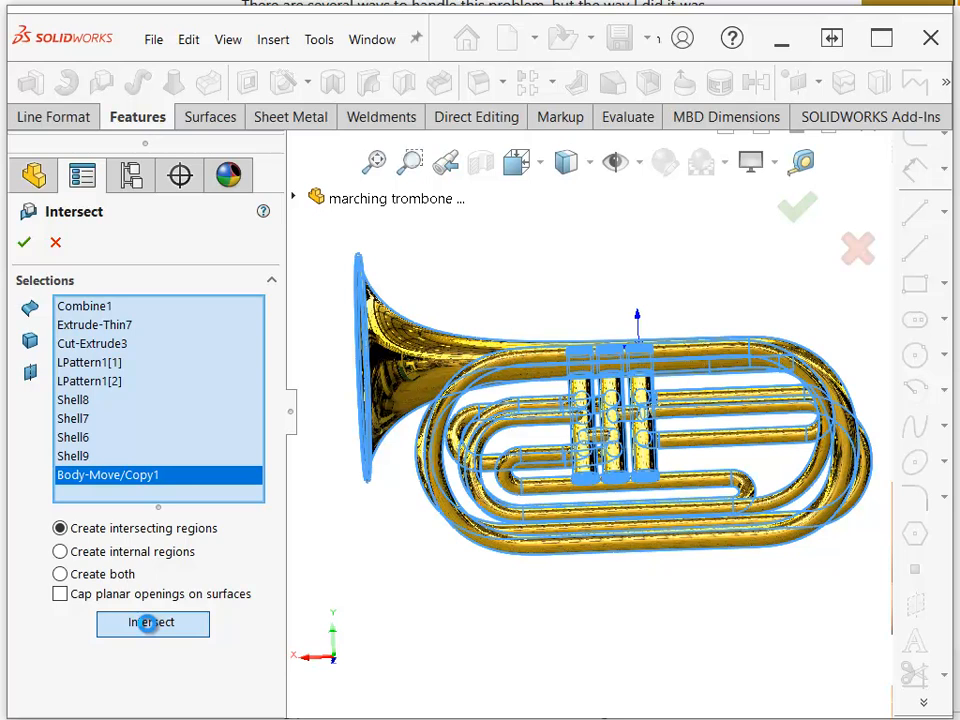
click(148, 622)
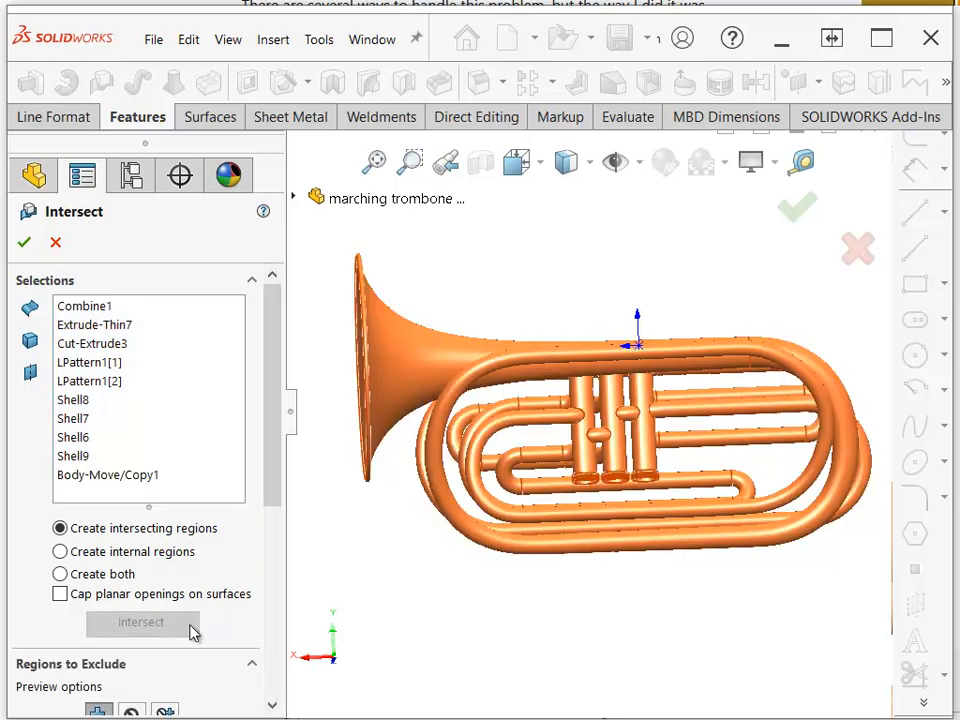
drag(273, 437, 262, 630)
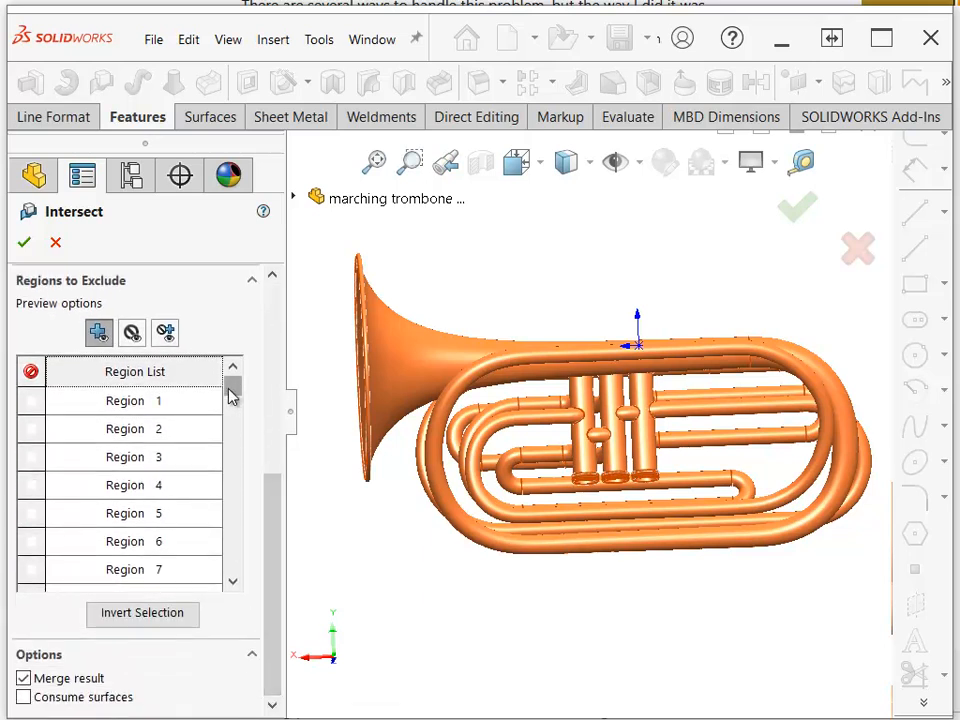
drag(232, 392, 232, 586)
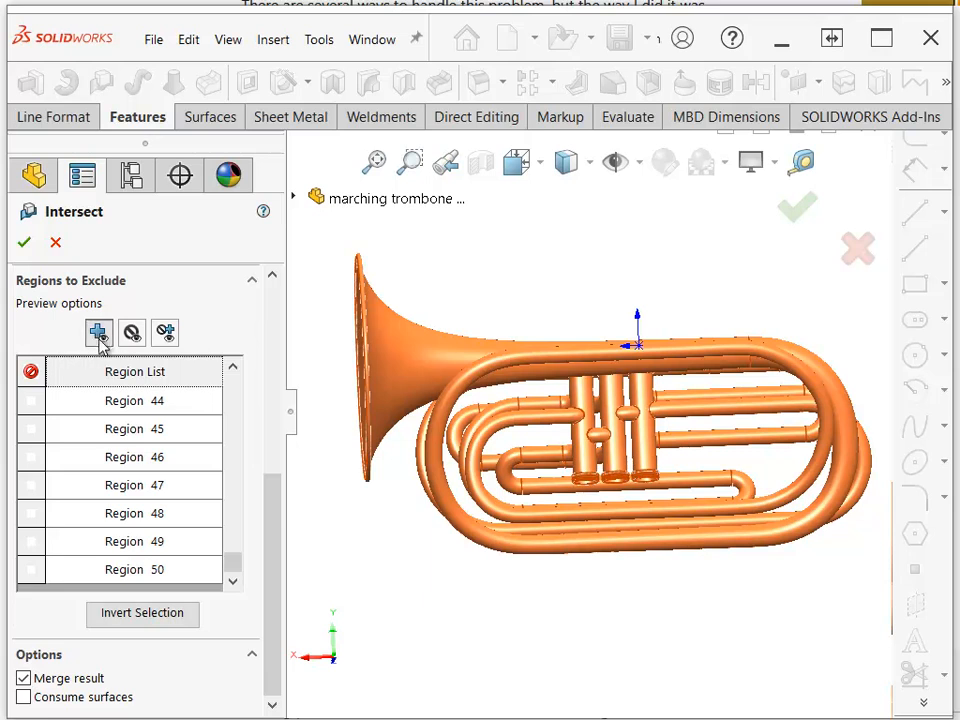
click(30, 373)
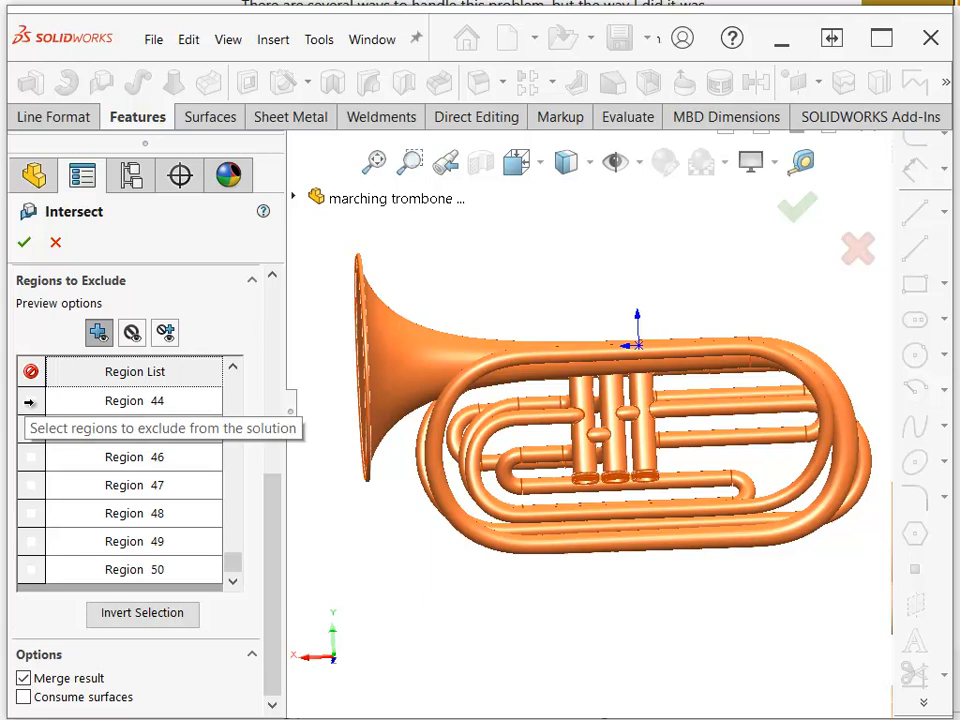
click(98, 335)
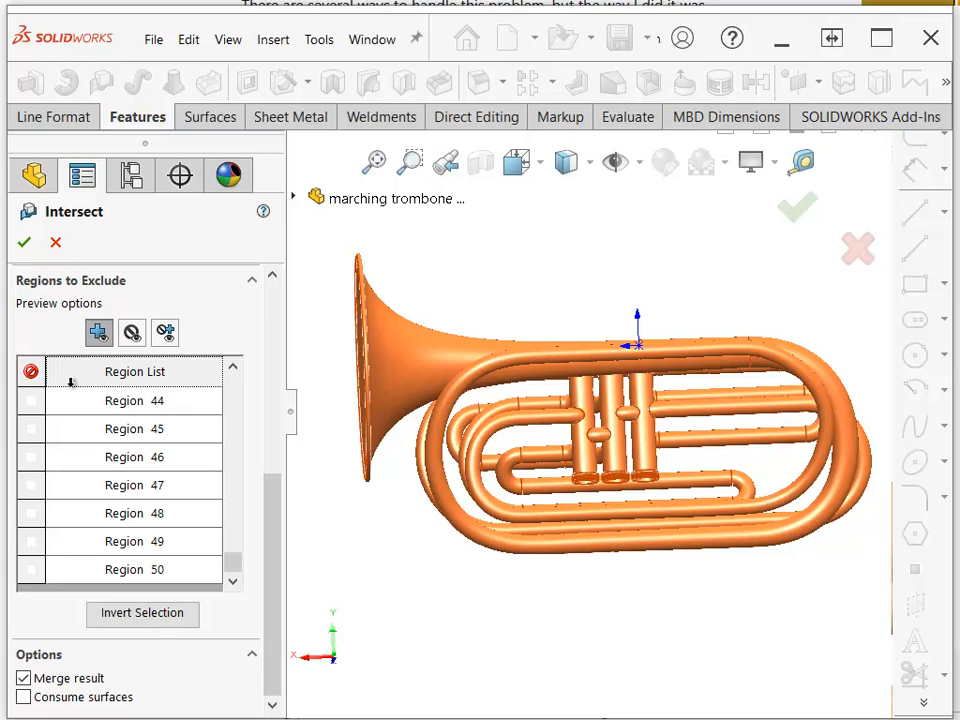
Mark the bell body, the long outer tube and the slide loops beside the valves as regions to exclude
click(398, 352)
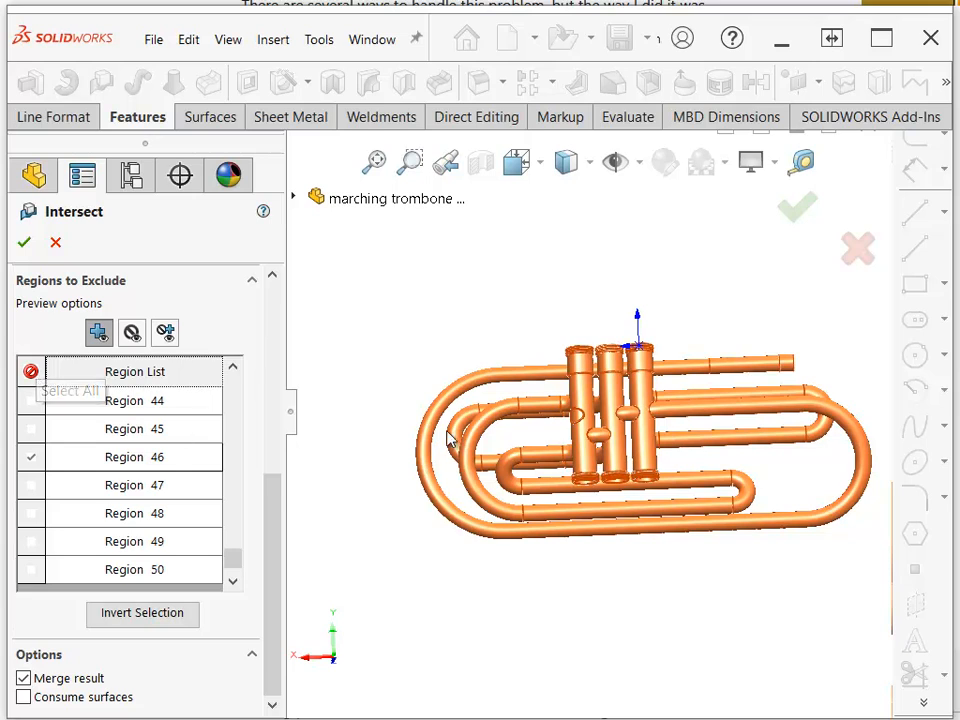
click(734, 373)
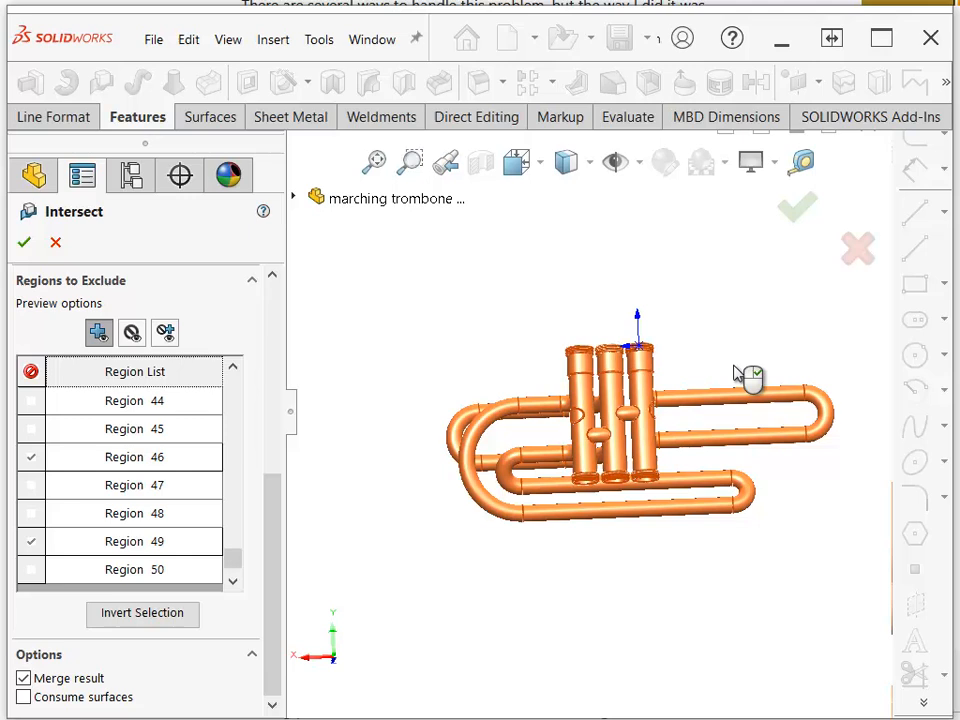
click(756, 446)
click(689, 512)
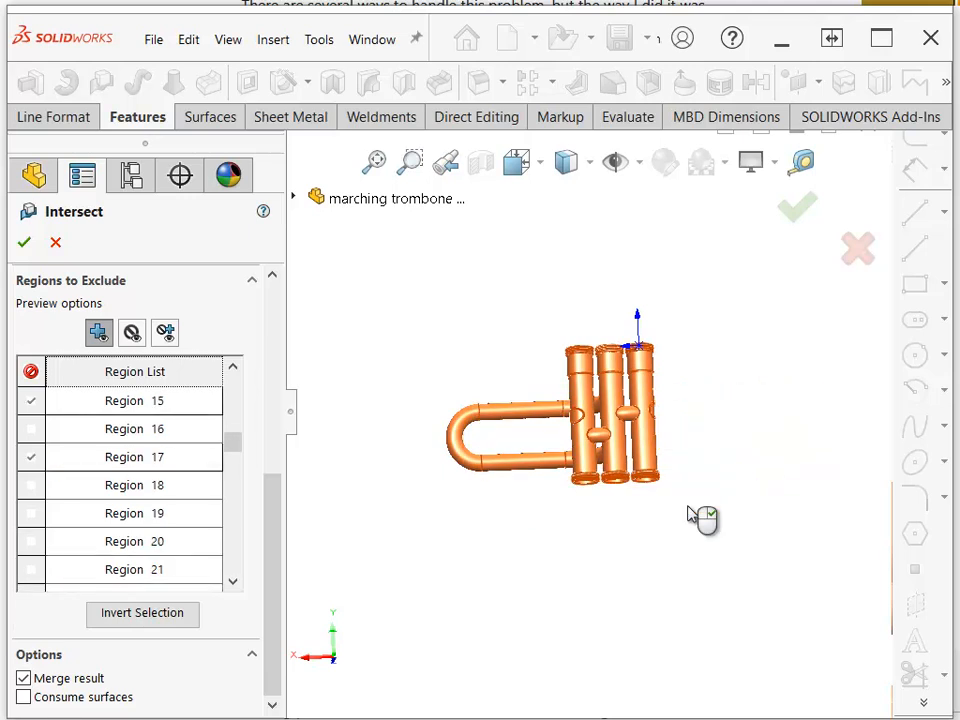
Mark the three valve casing bodies as regions to exclude
click(588, 463)
click(622, 472)
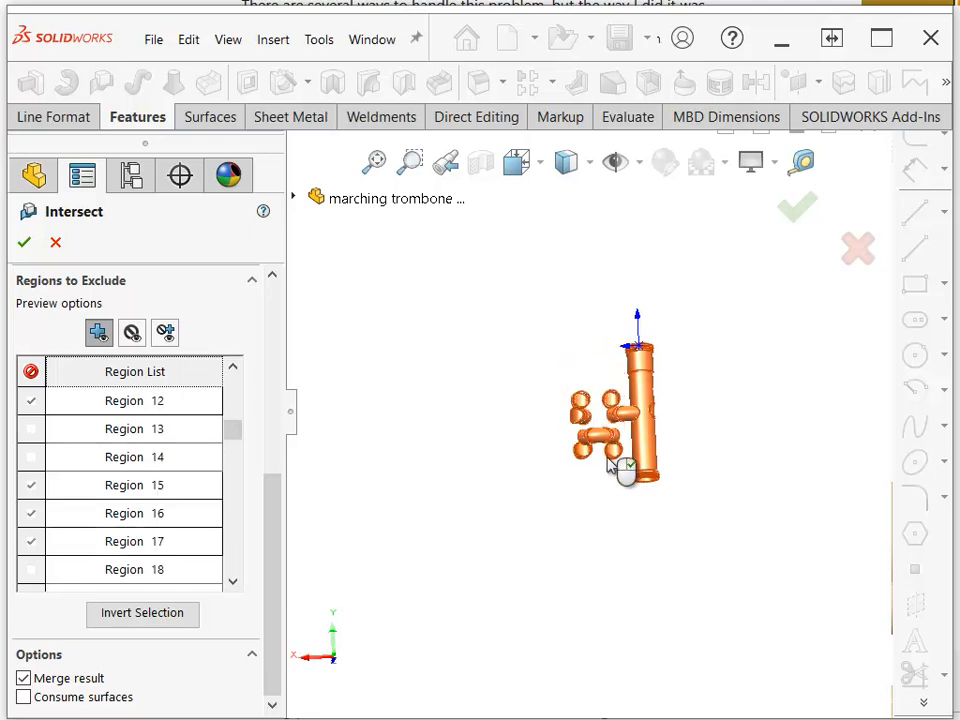
click(640, 466)
Mark the middle portions of the two short connector tubes between the valves as regions to exclude
scroll(630, 446, down, 5)
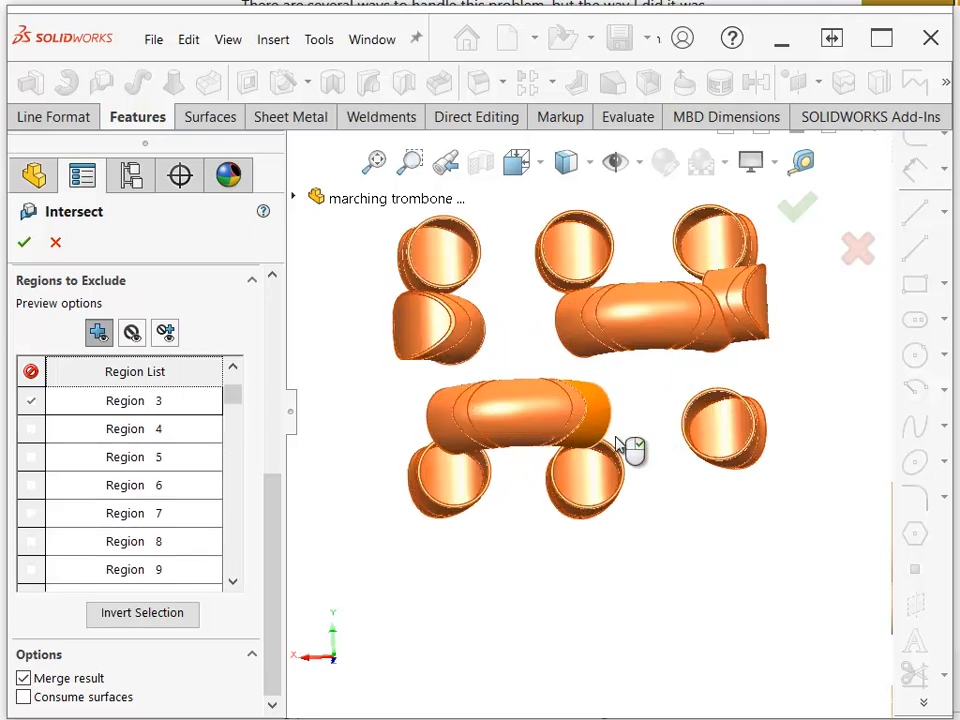
click(500, 421)
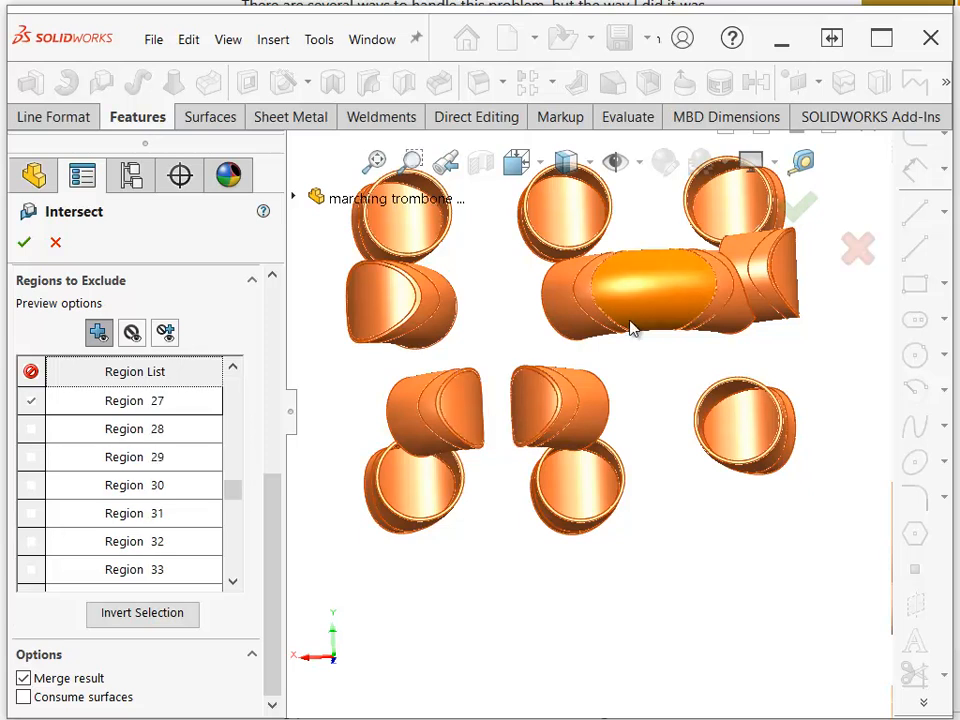
click(657, 306)
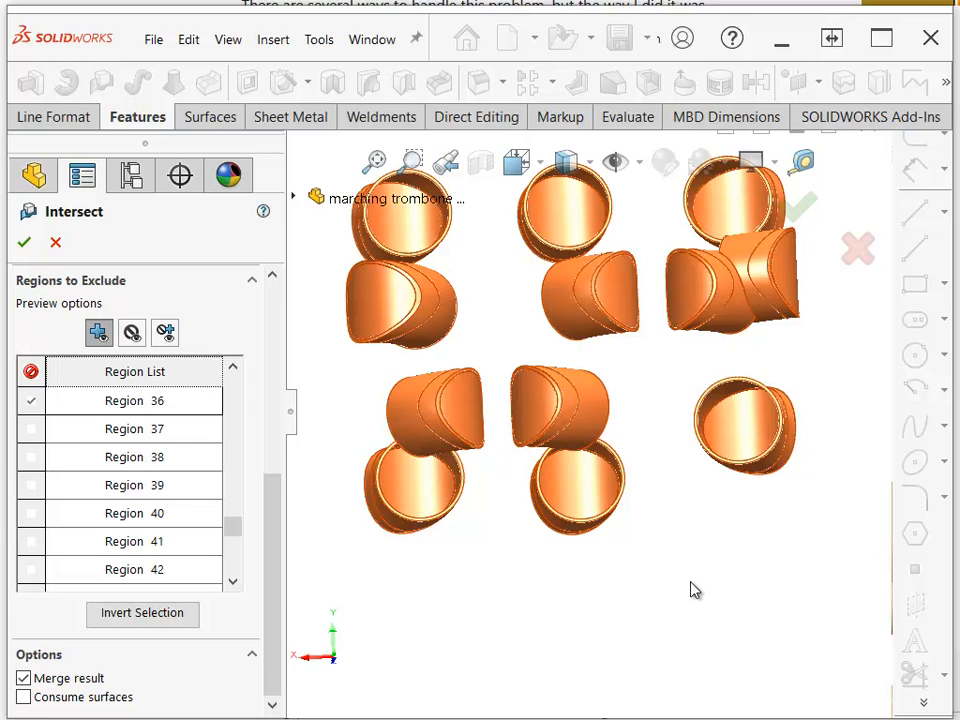
Mark the thin ring sections where the connectors and middle-row tube ends cross the valve casing walls as regions to exclude
click(434, 421)
click(569, 424)
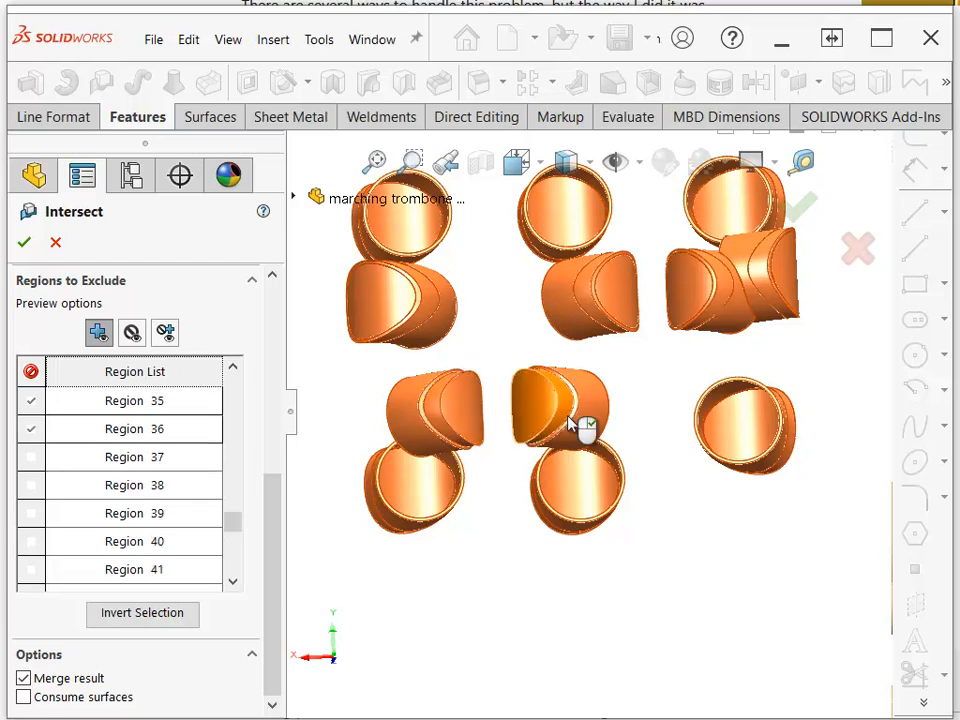
scroll(586, 303, up, 1)
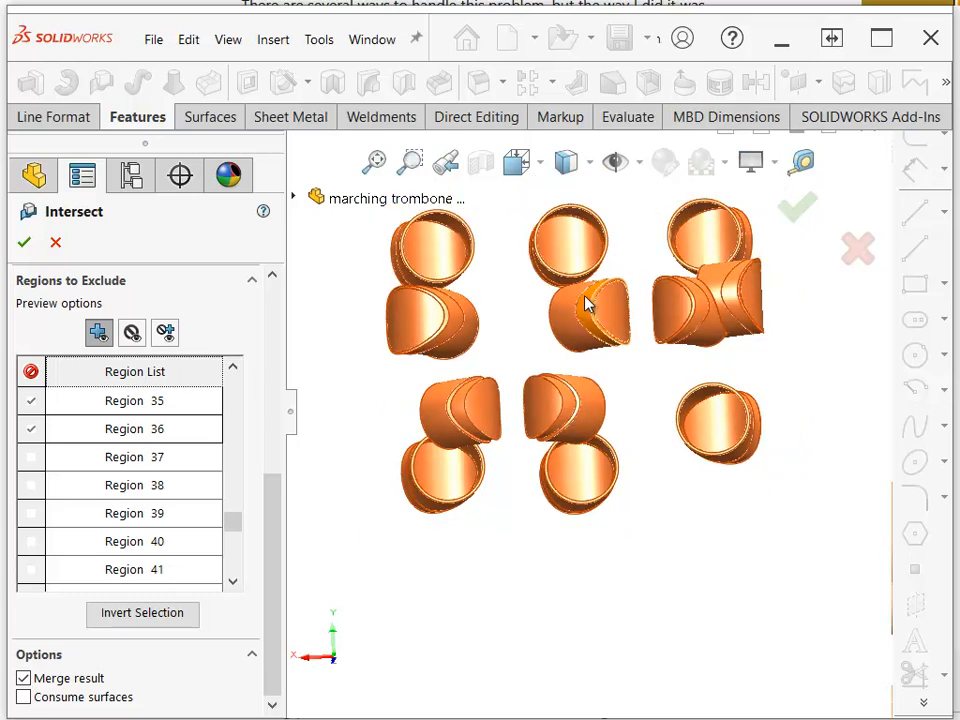
click(586, 303)
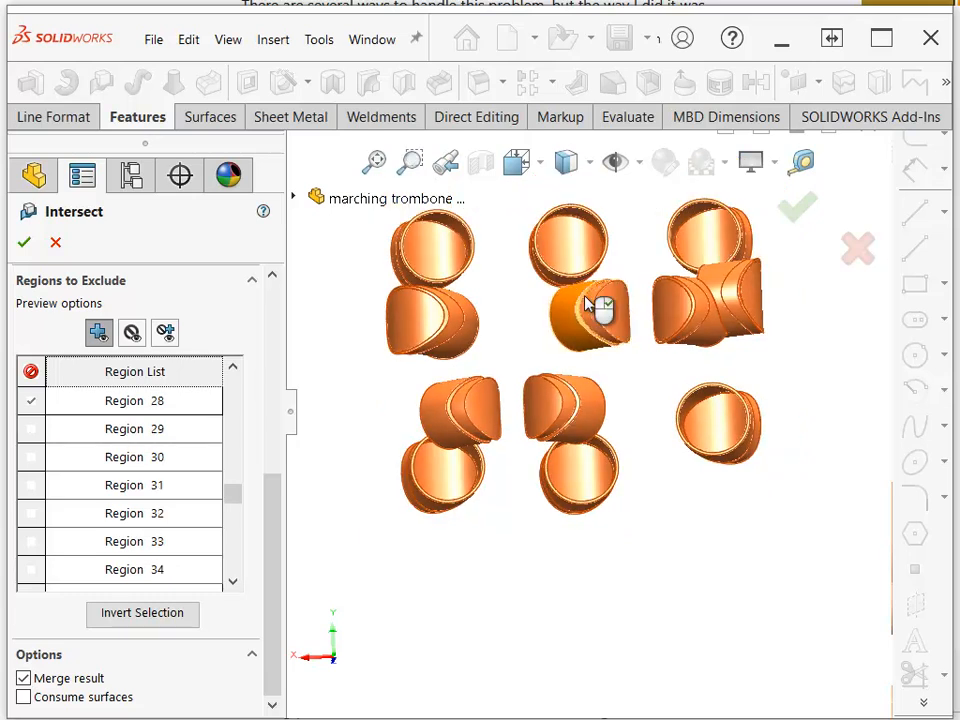
click(729, 311)
click(731, 306)
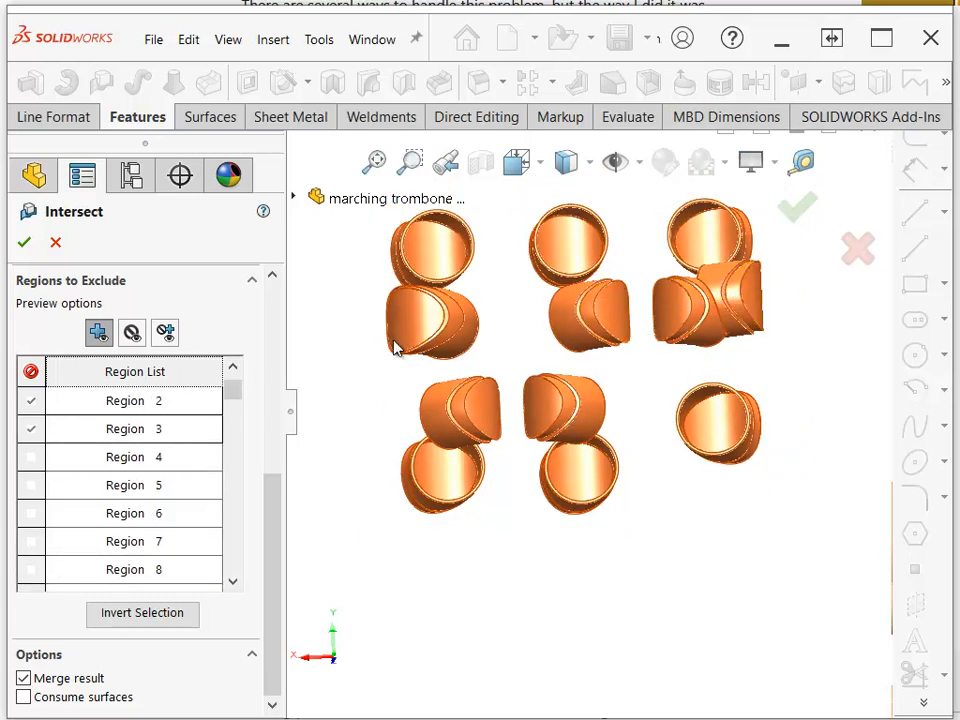
click(452, 322)
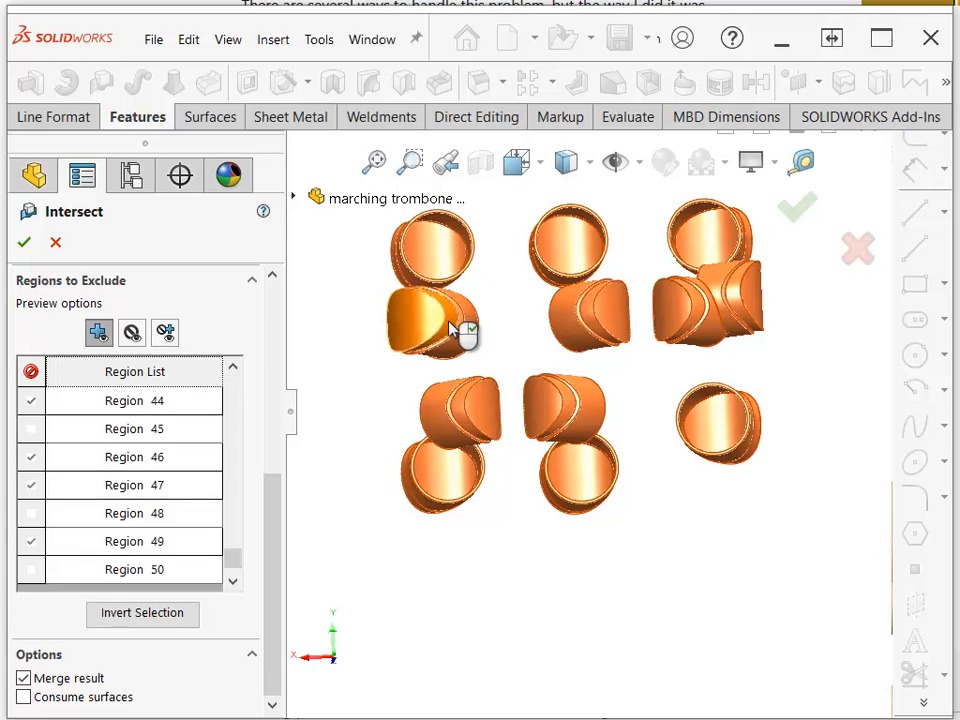
Mark the remaining thin casing-wall rings on the upper and lower rows of tube stubs as regions to exclude
middle_drag(595, 517, 600, 444)
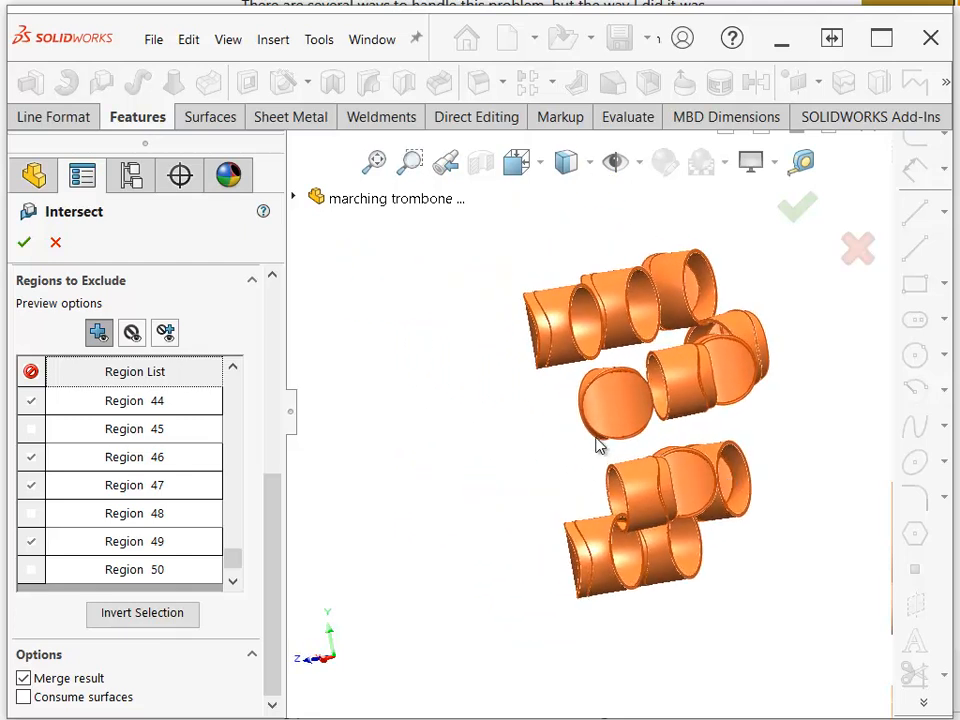
click(546, 334)
scroll(589, 375, down, 5)
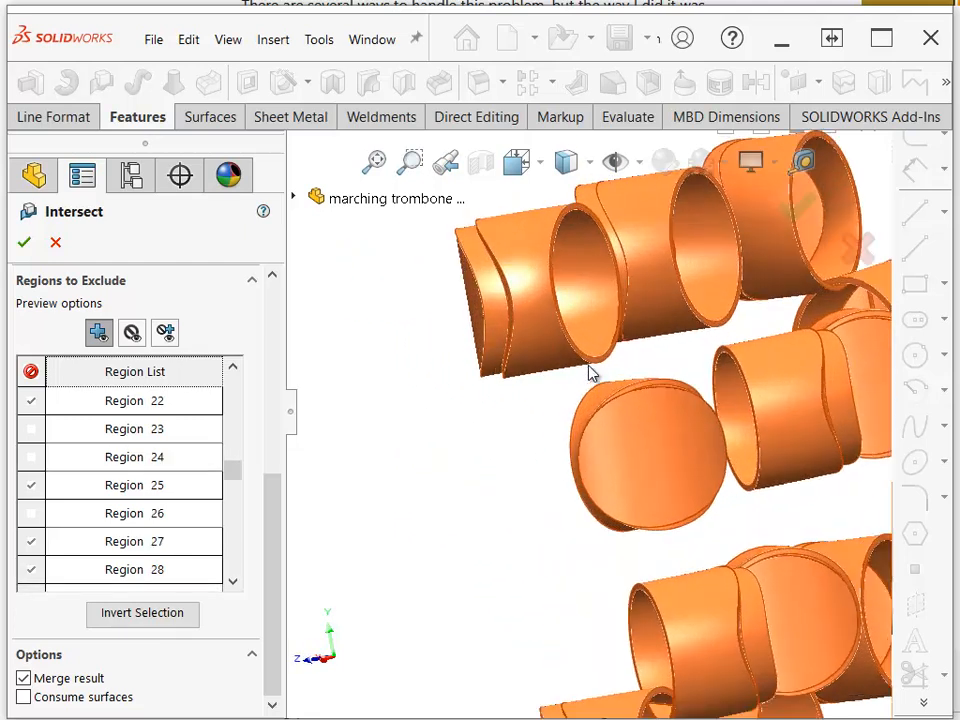
click(600, 236)
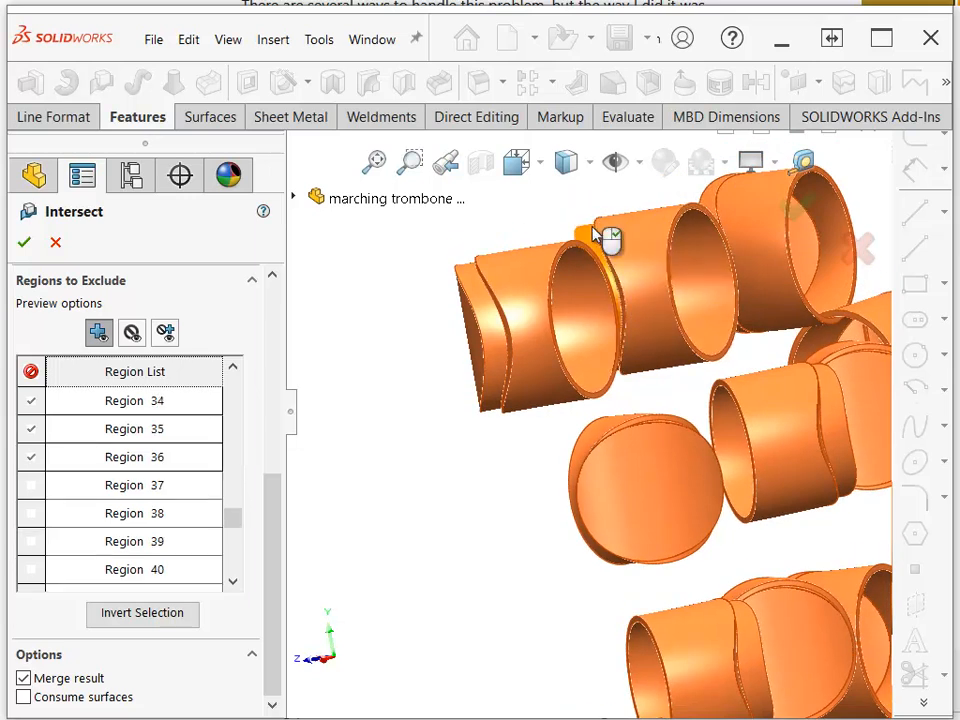
click(716, 208)
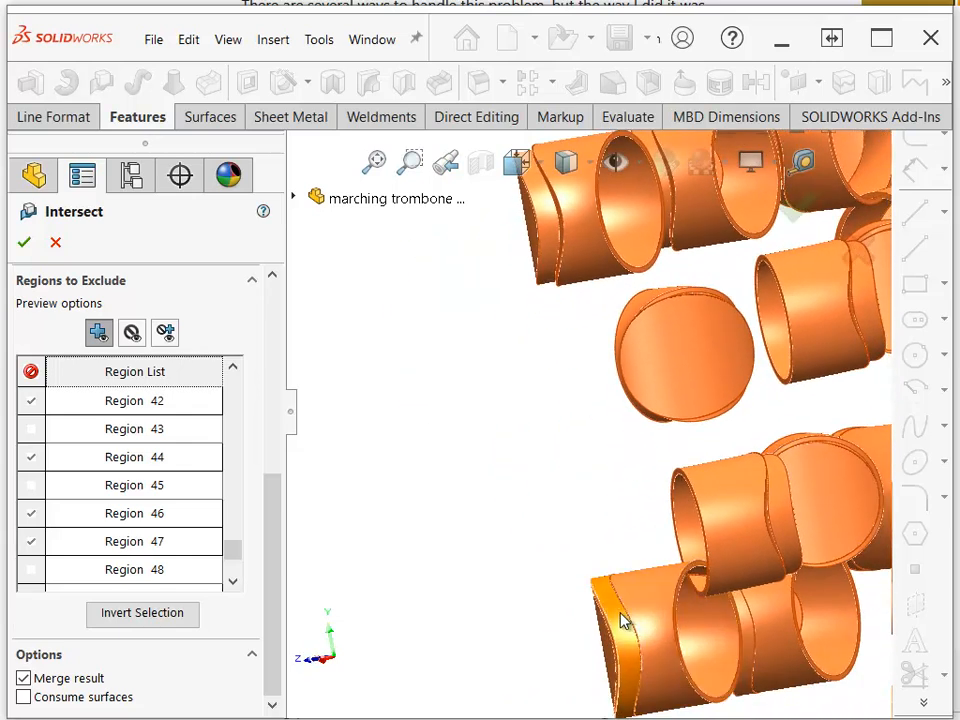
click(622, 621)
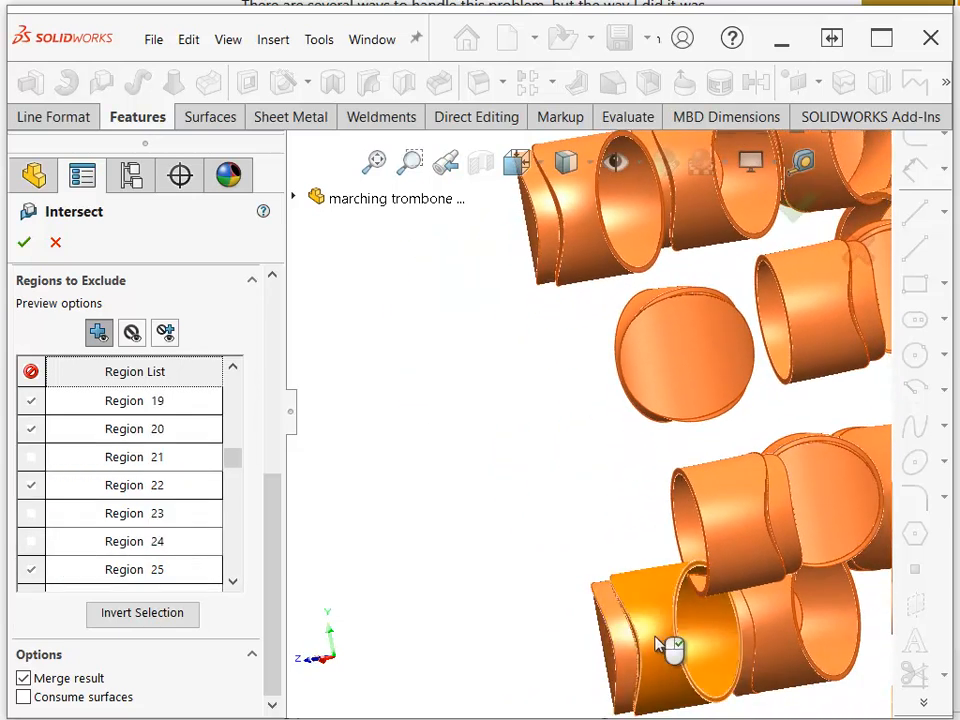
click(755, 638)
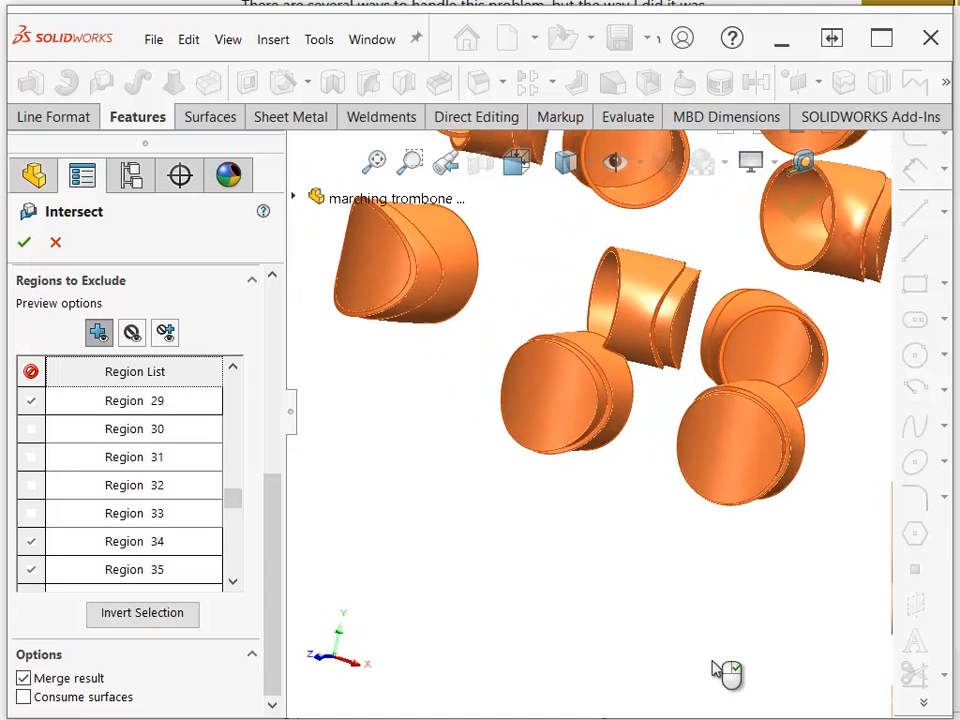
click(411, 435)
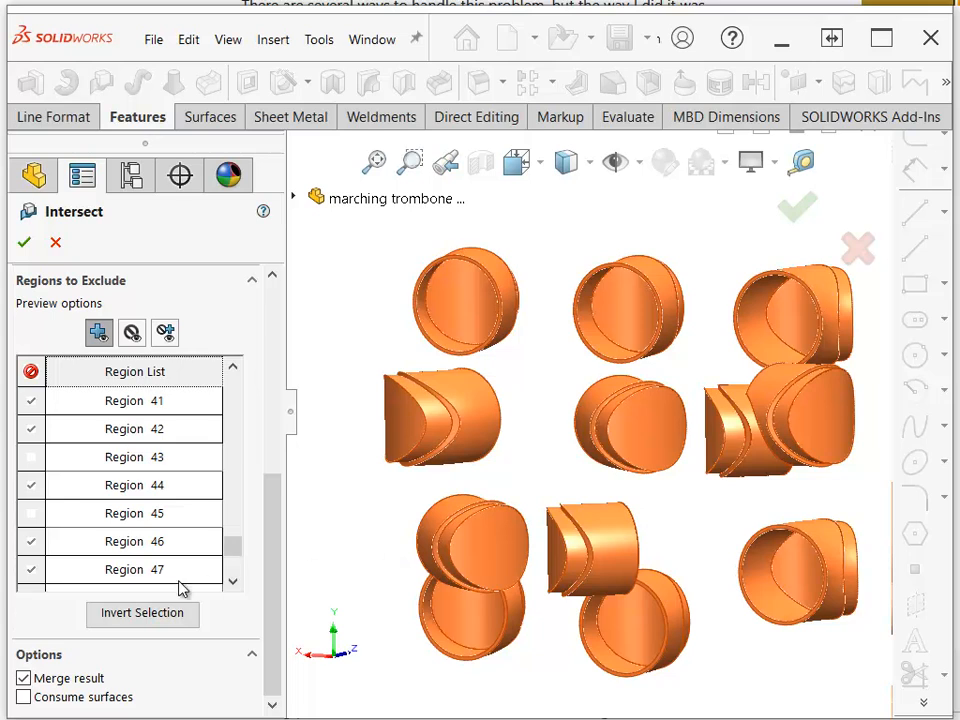
Invert the region selection so the protruding tube stubs are excluded, and accept the Intersect feature with merged result
click(133, 615)
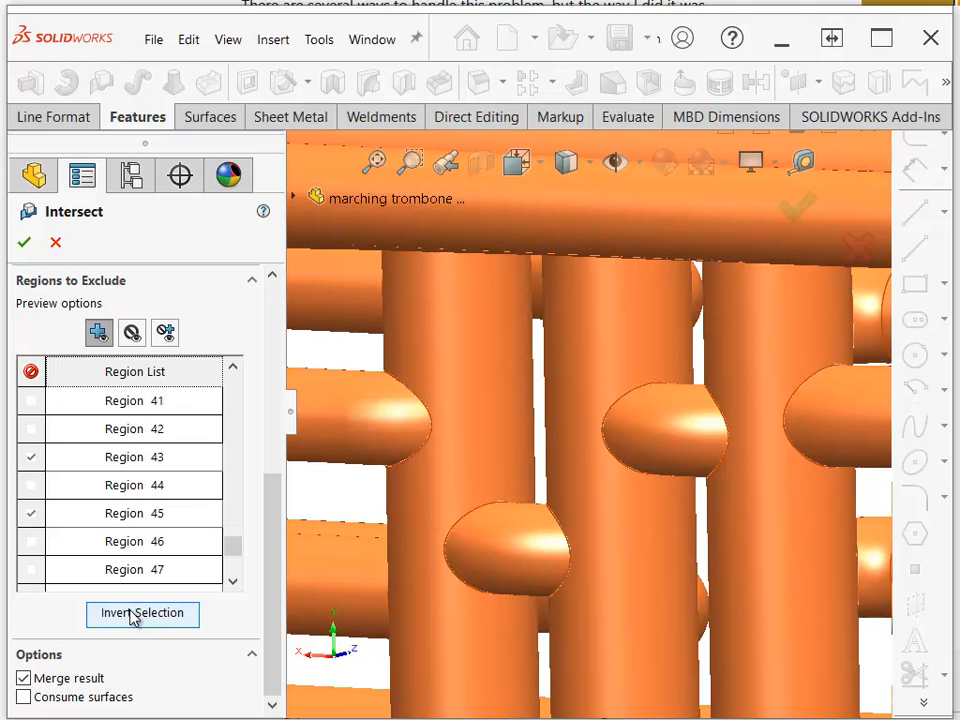
scroll(433, 597, up, 3)
scroll(433, 597, up, 5)
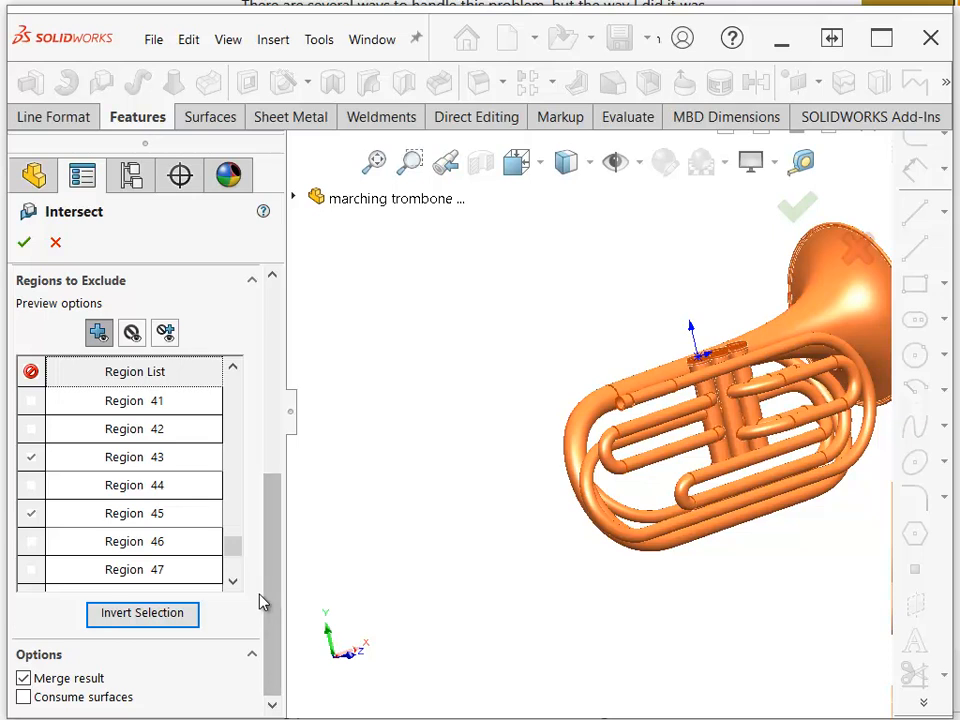
click(25, 245)
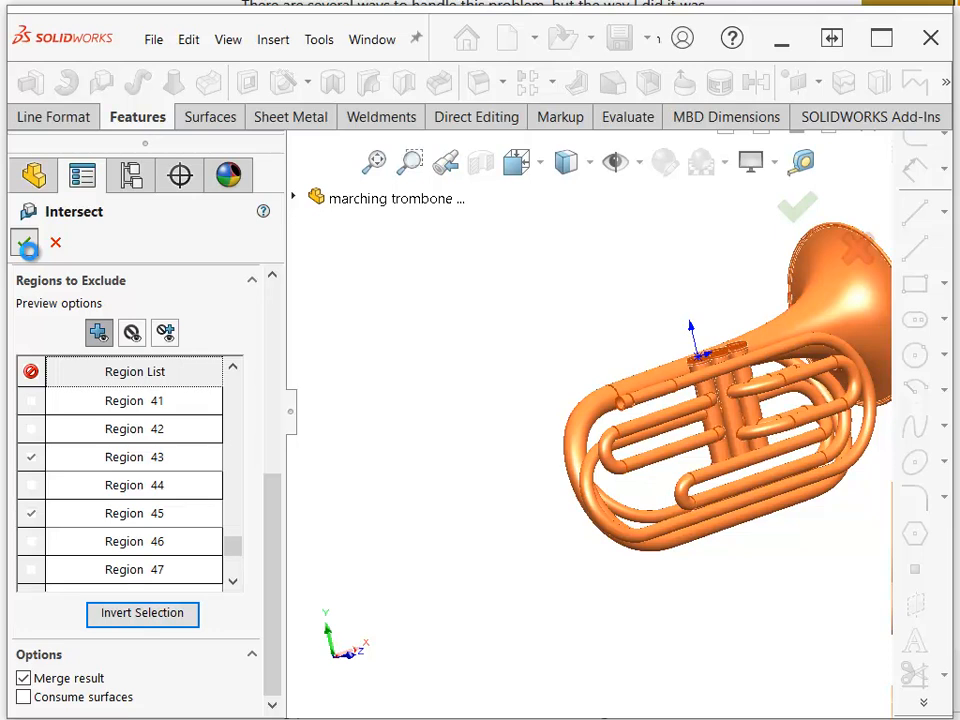
click(25, 244)
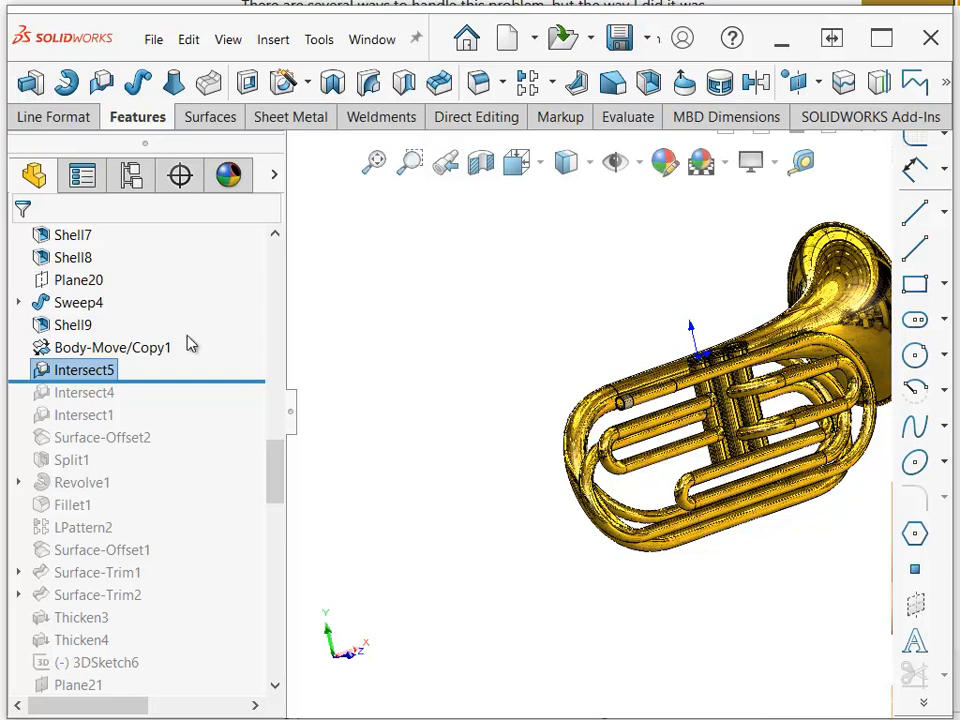
Highlight the merged body in the model's solid bodies list to check which parts it covers
drag(277, 478, 306, 270)
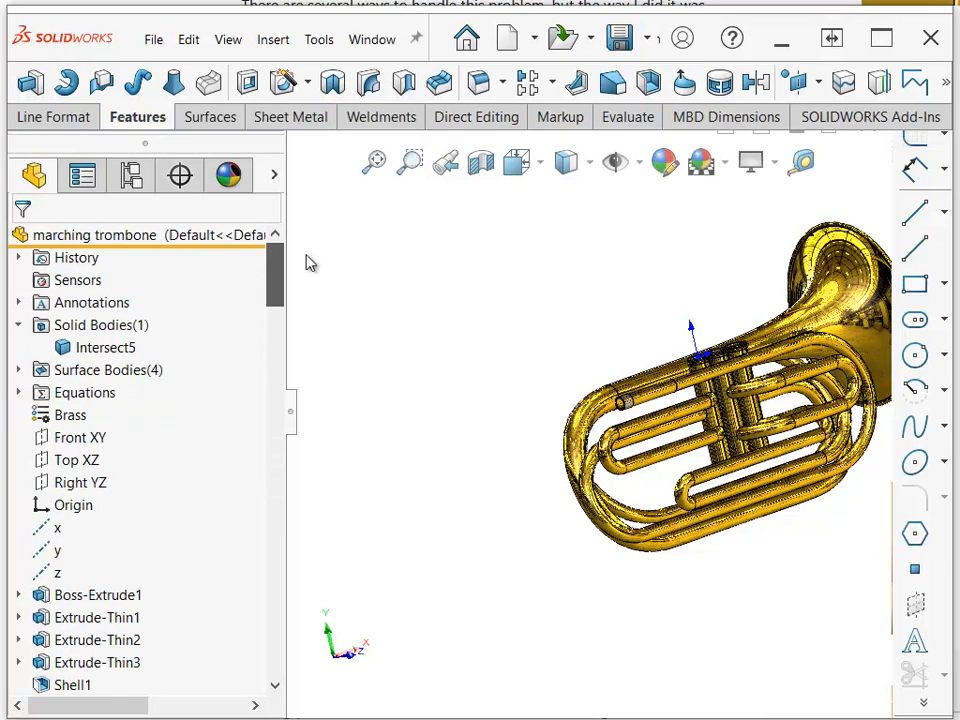
click(80, 347)
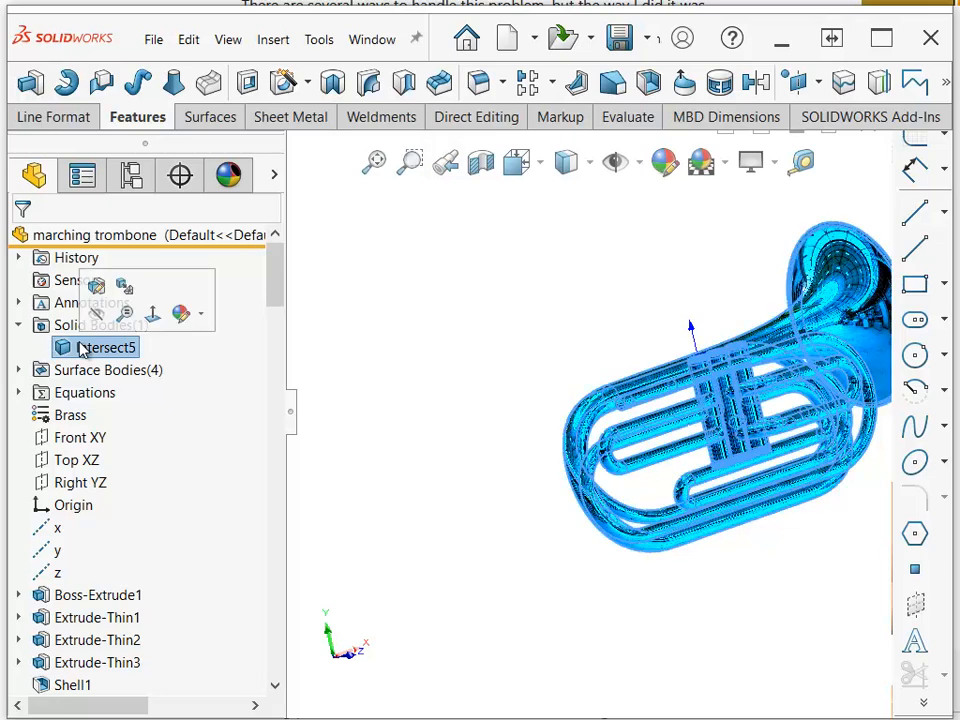
click(455, 372)
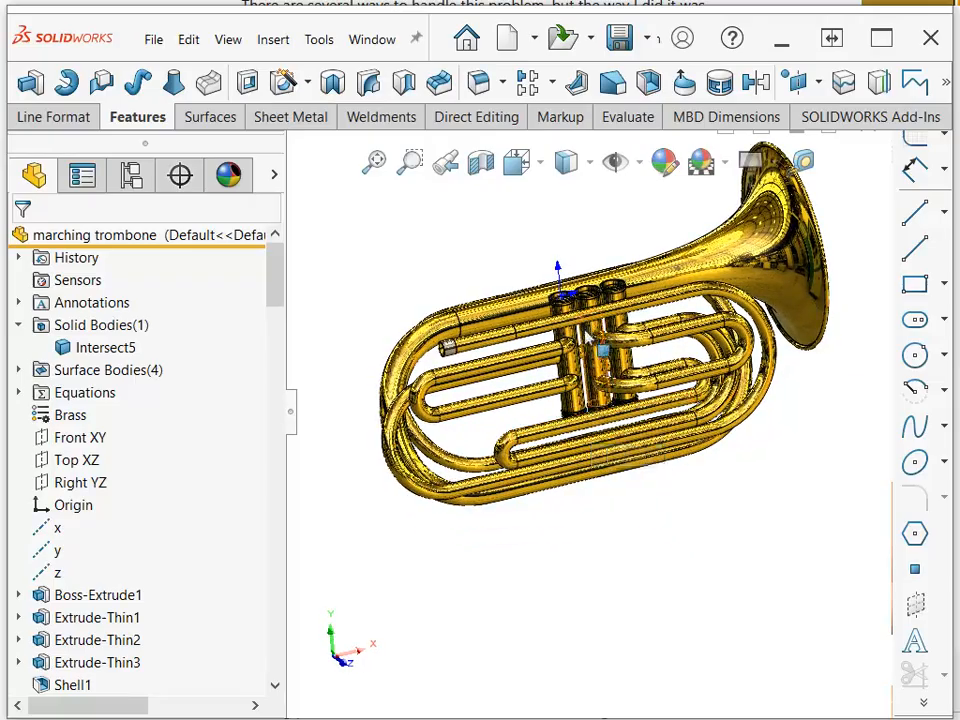
Examine the inside of the first valve casing for leftover tube portions and inspect one of the port openings
scroll(590, 385, down, 10)
scroll(577, 375, down, 4)
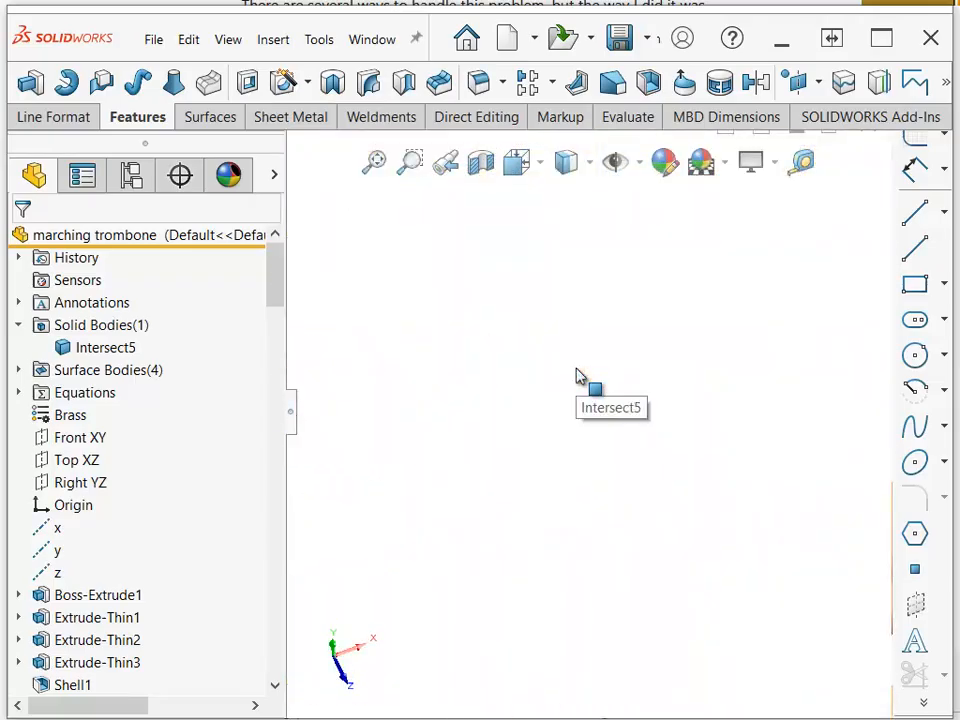
key(f)
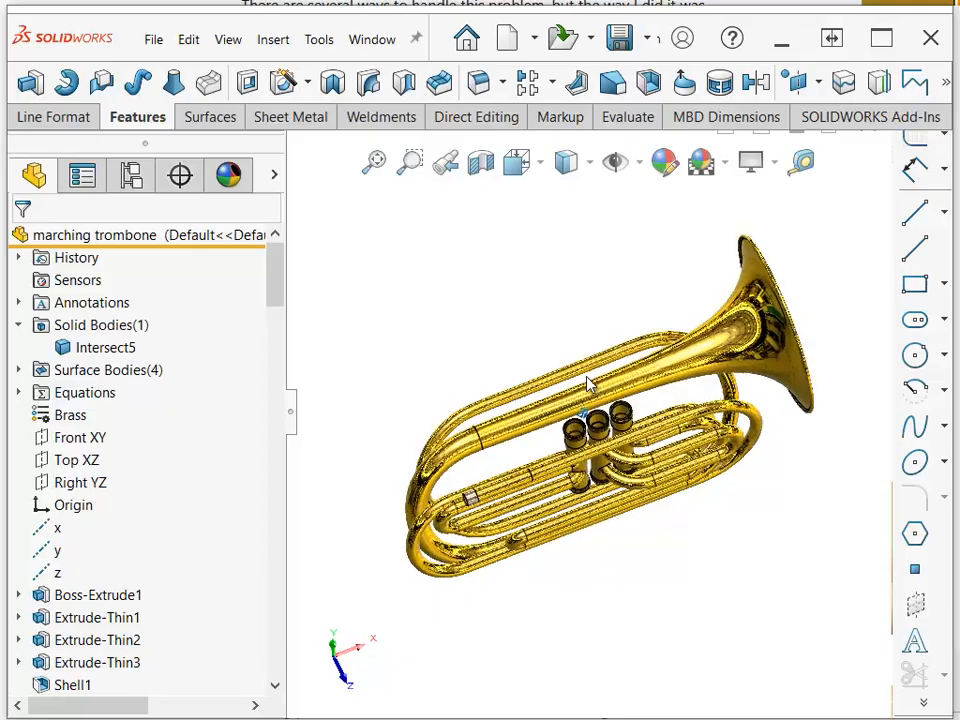
middle_drag(590, 385, 568, 492)
scroll(568, 492, down, 10)
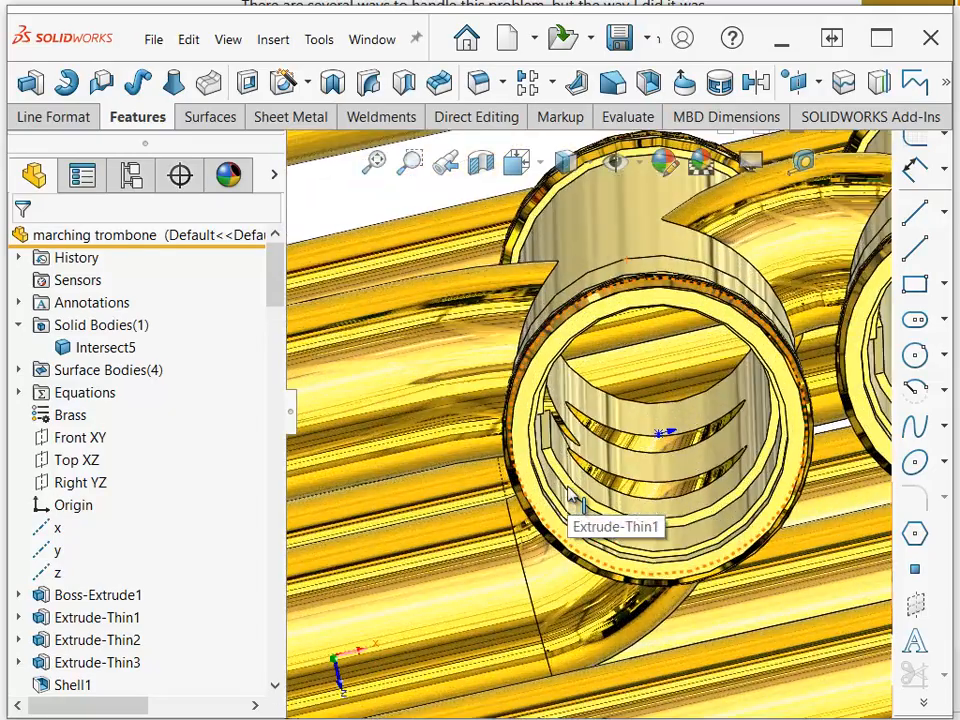
scroll(602, 476, down, 5)
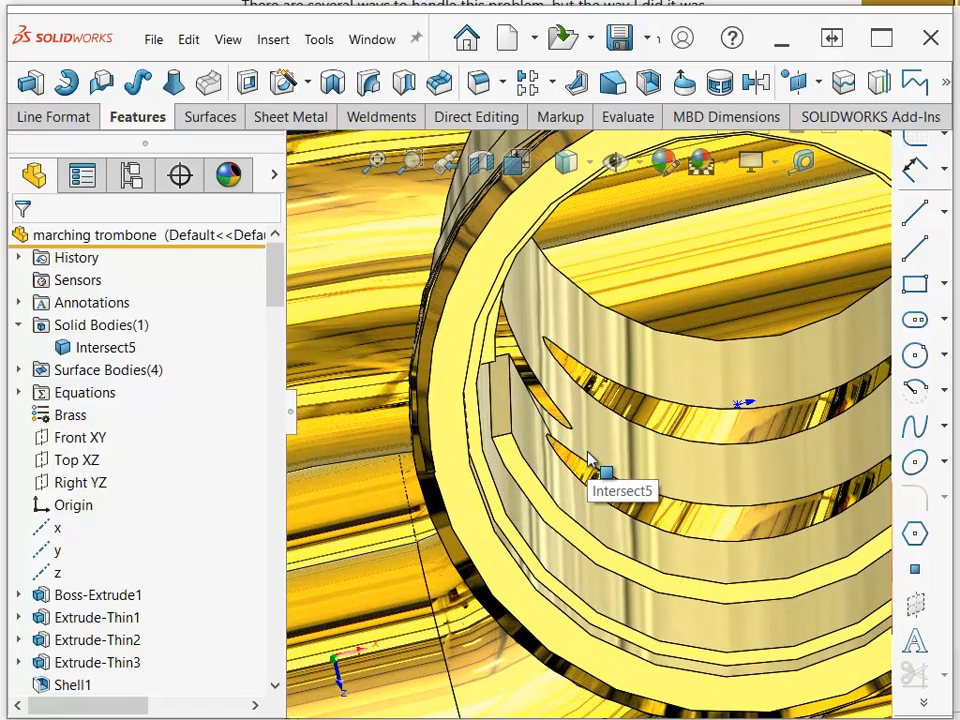
middle_drag(622, 476, 657, 512)
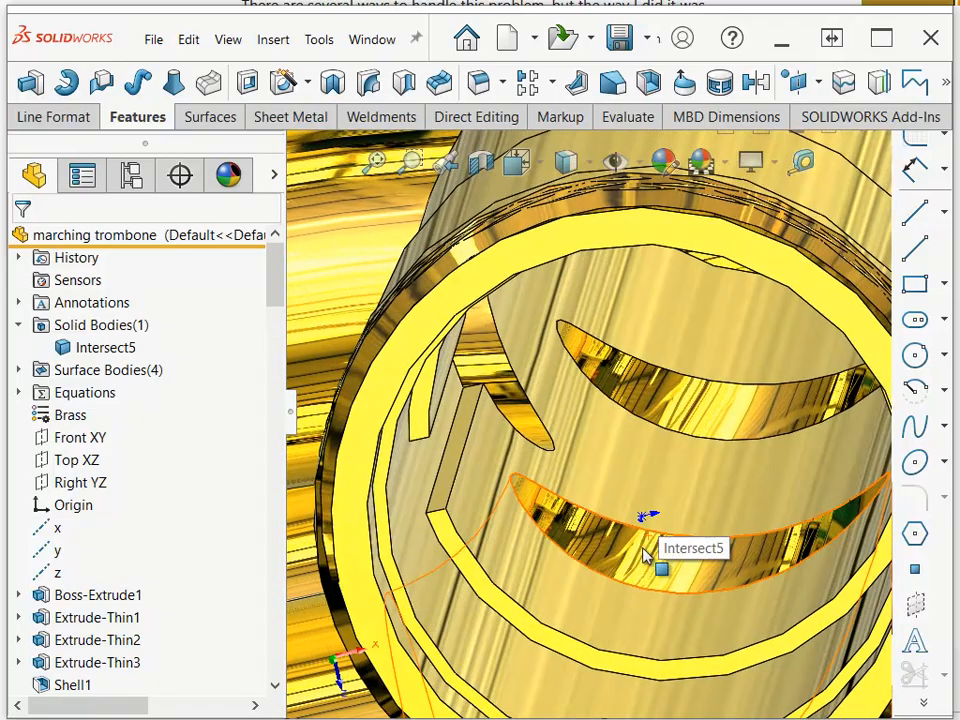
click(643, 550)
scroll(645, 557, up, 3)
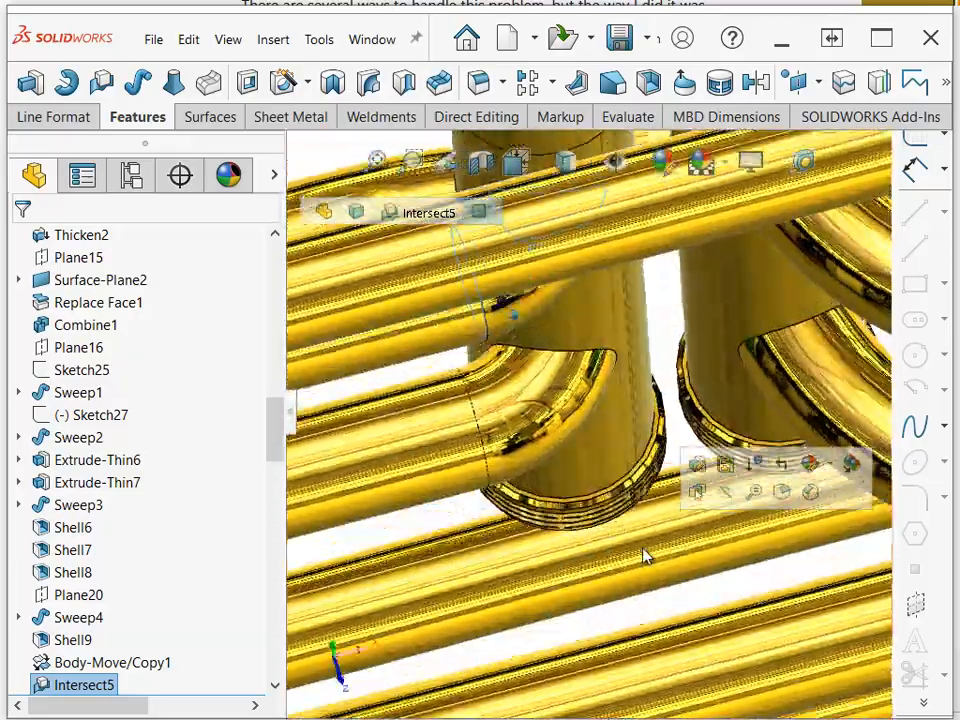
Examine the outer joints between the tubes and valve casings across the whole instrument, and clear the selection
middle_drag(645, 557, 572, 457)
scroll(545, 395, up, 6)
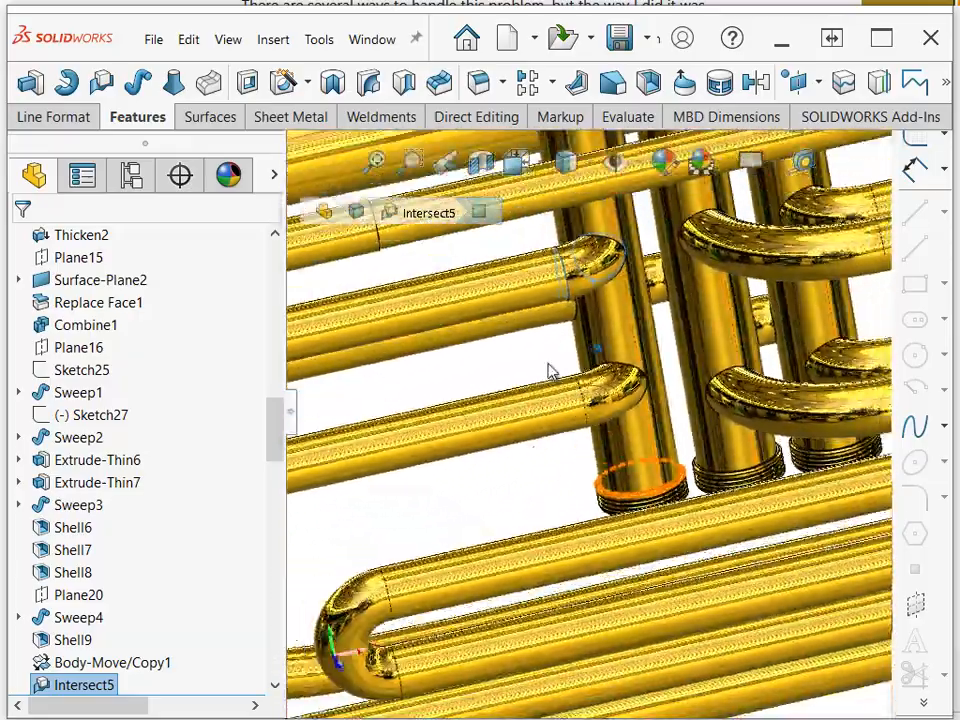
scroll(560, 370, up, 4)
scroll(573, 373, up, 3)
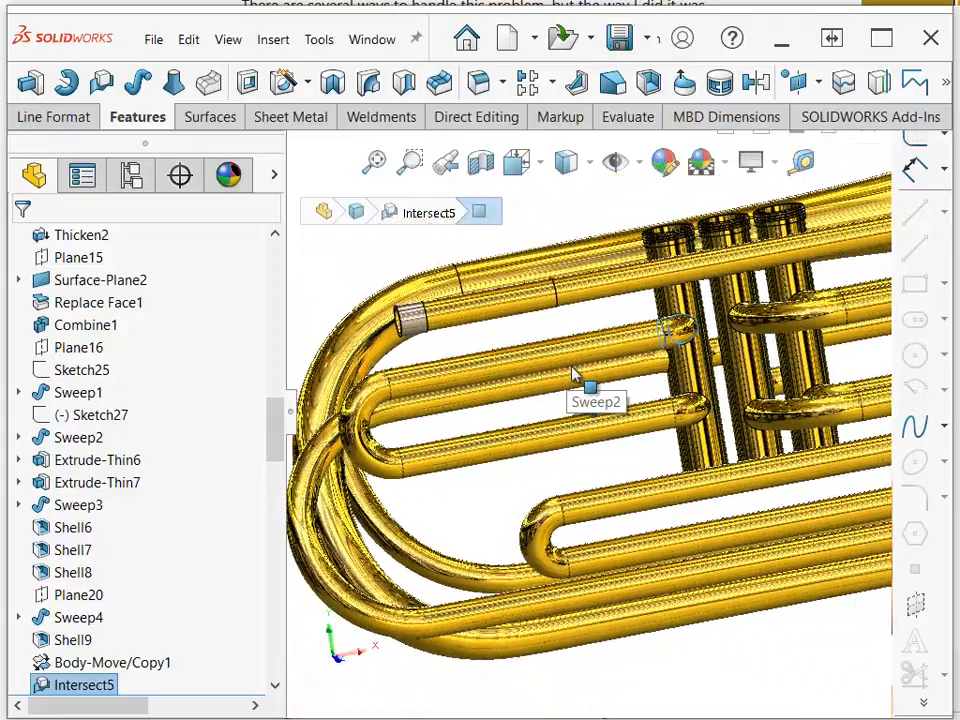
scroll(573, 373, up, 5)
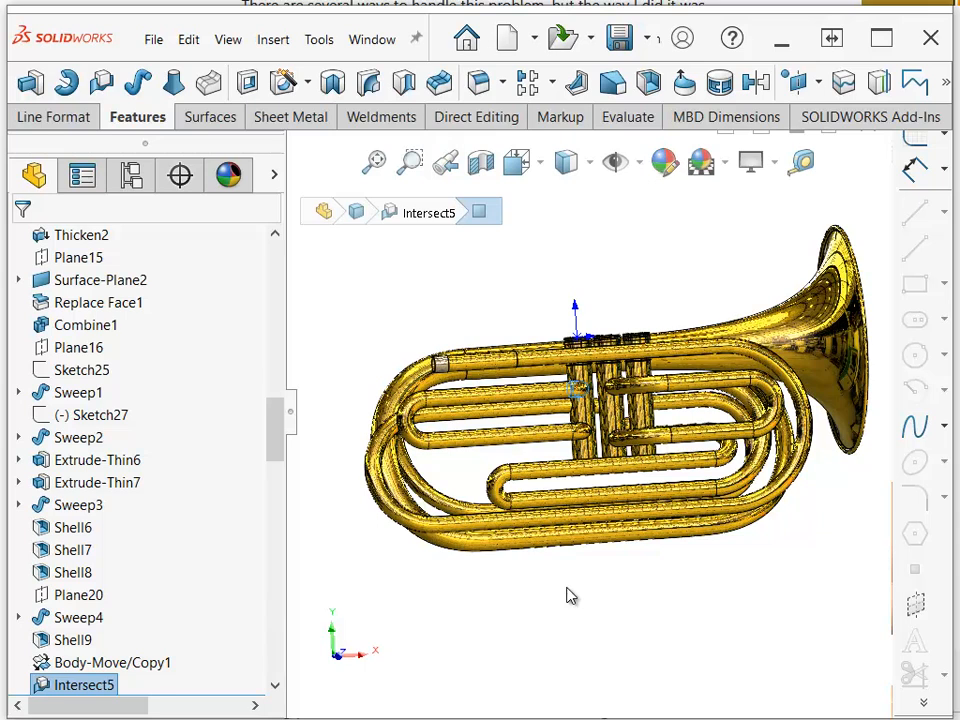
click(567, 588)
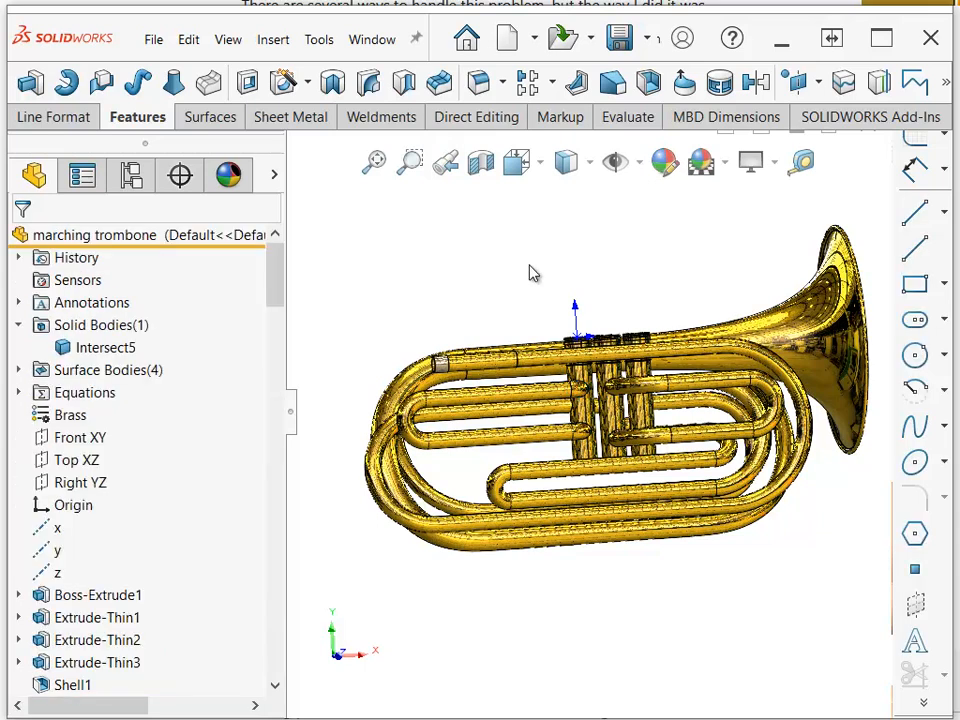